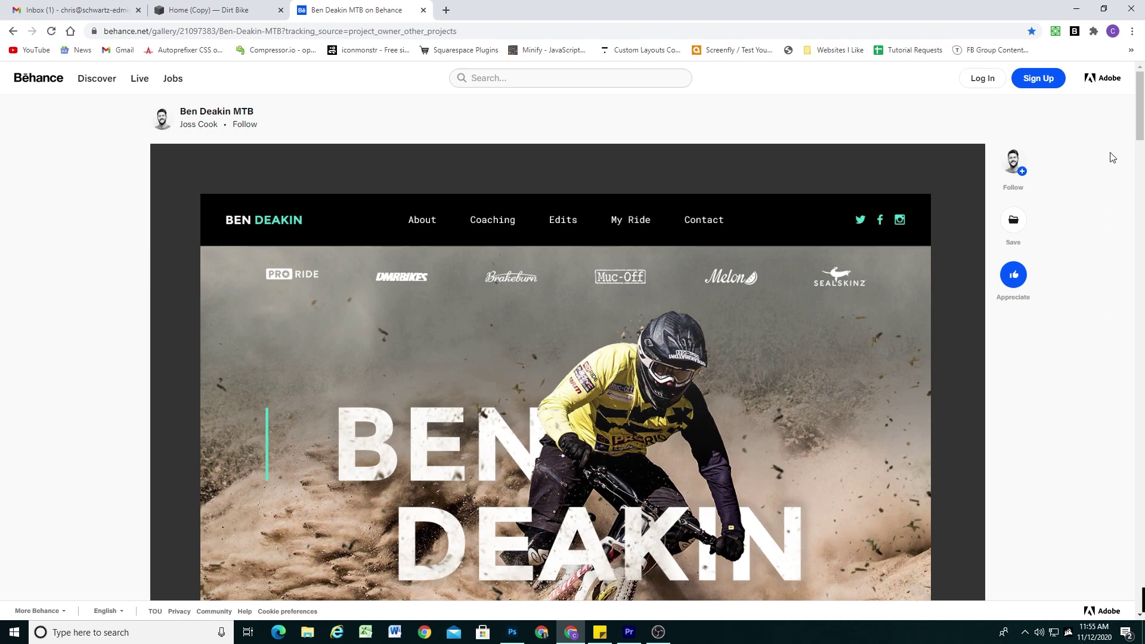
Scroll through the Ben Deakin mockup on Behance to study its hero layout
mouse_move(1141, 108)
mouse_down()
mouse_move(1142, 441)
mouse_move(1143, 115)
mouse_move(1143, 129)
mouse_up()
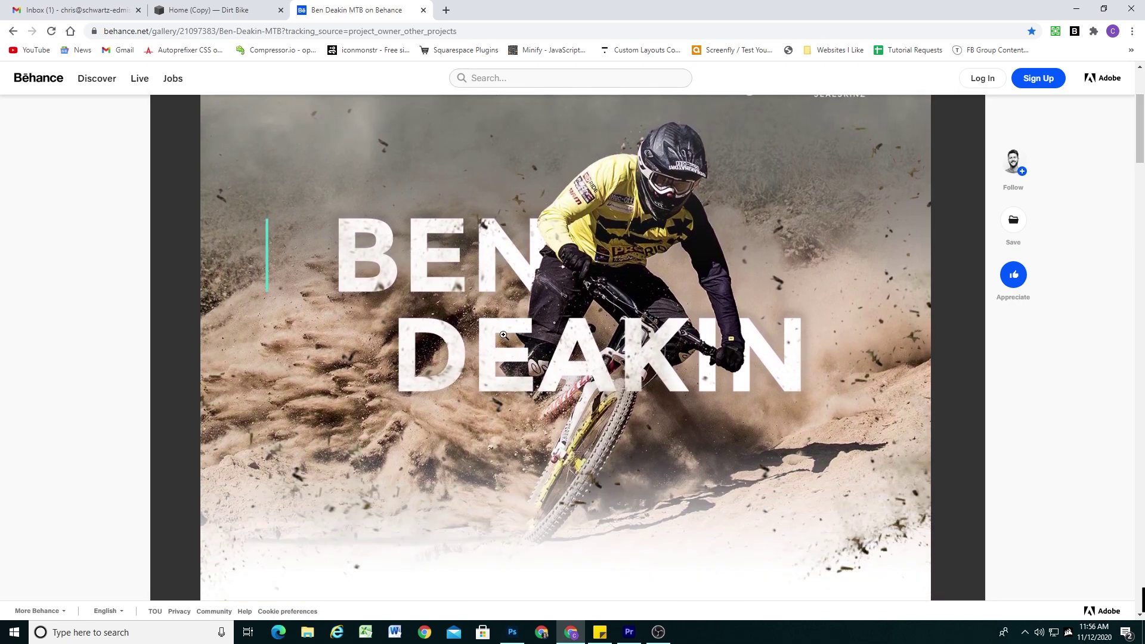
scroll(631, 346, down, 1)
scroll(631, 346, down, 4)
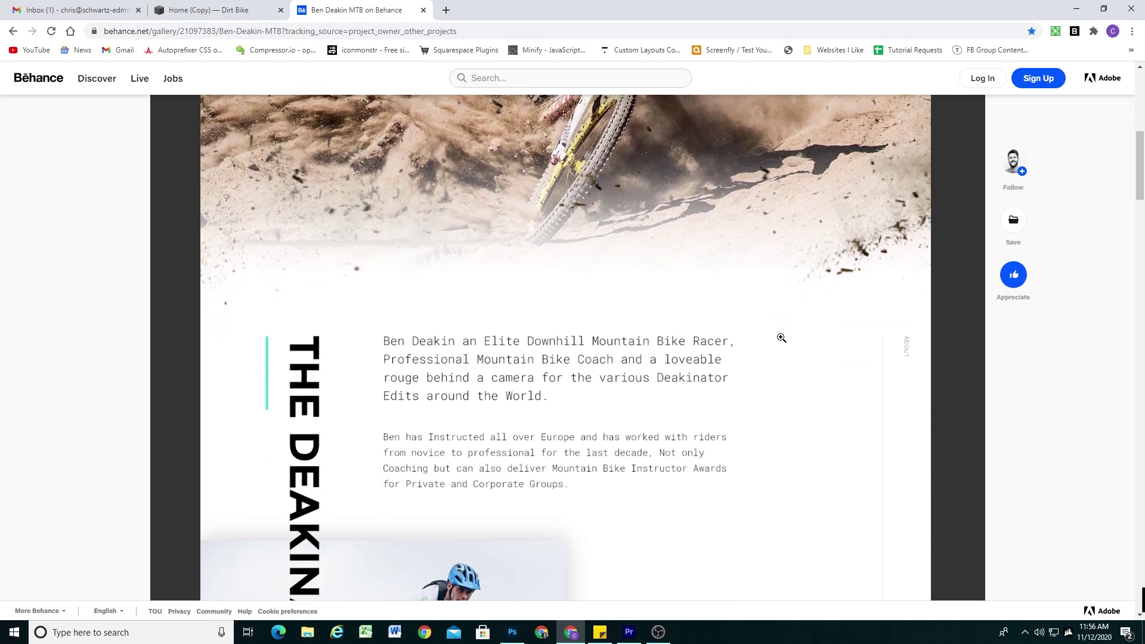
scroll(780, 338, up, 5)
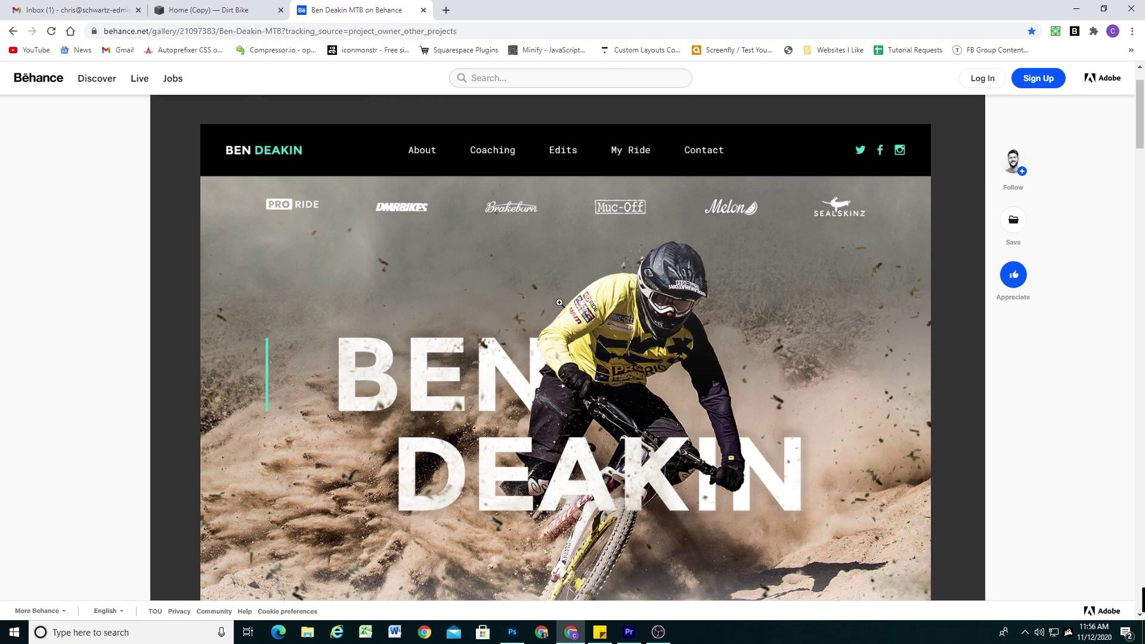
scroll(561, 304, down, 1)
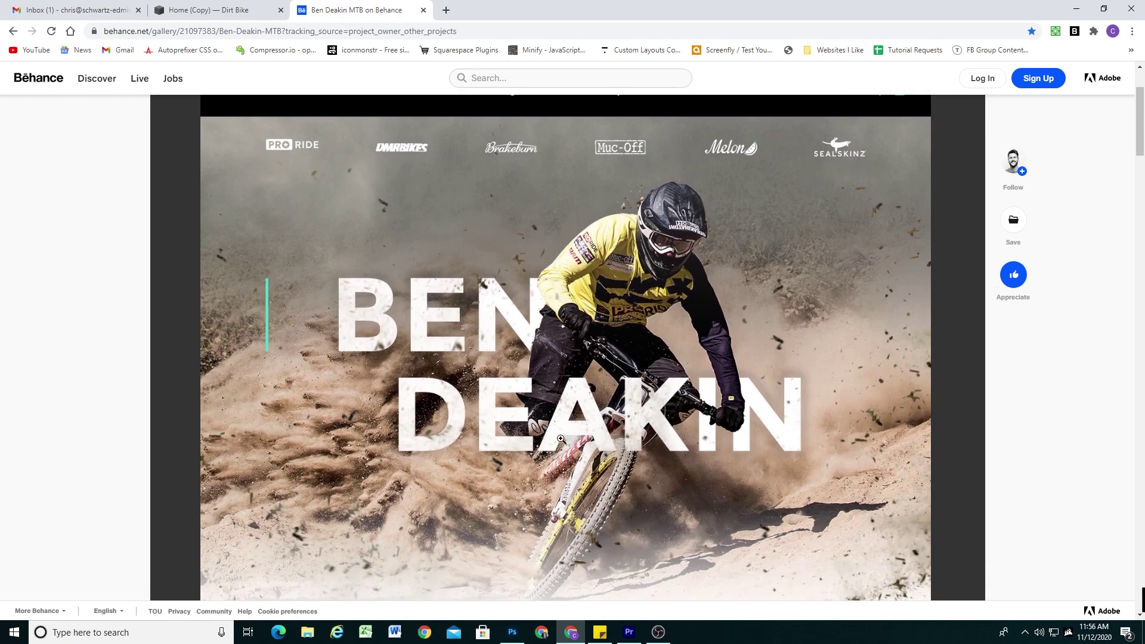
scroll(552, 342, down, 1)
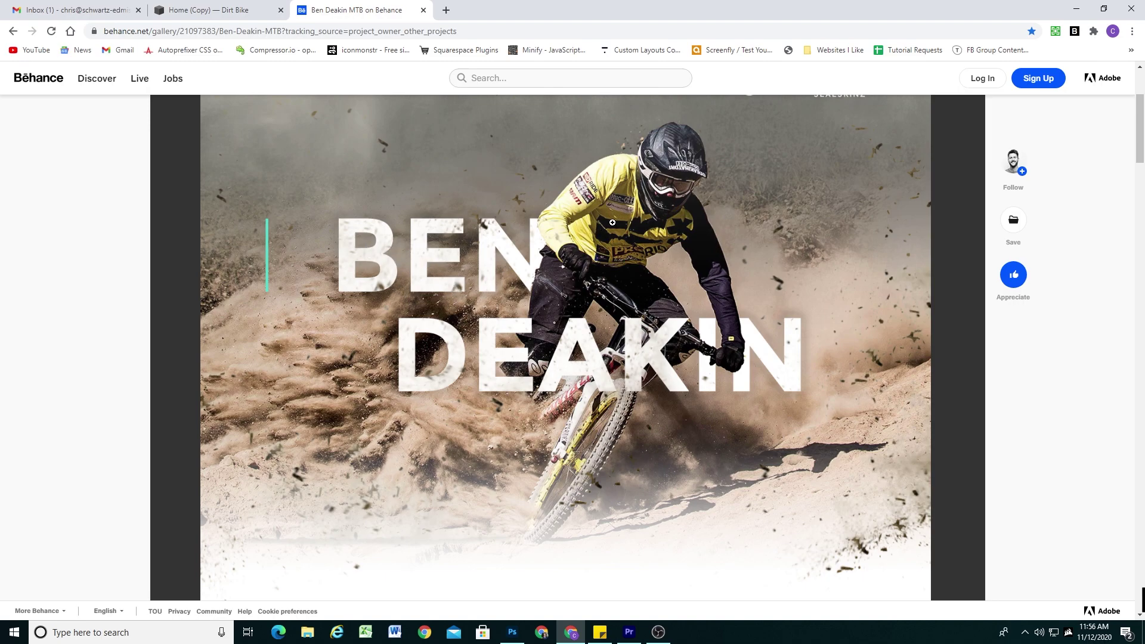
scroll(626, 252, down, 1)
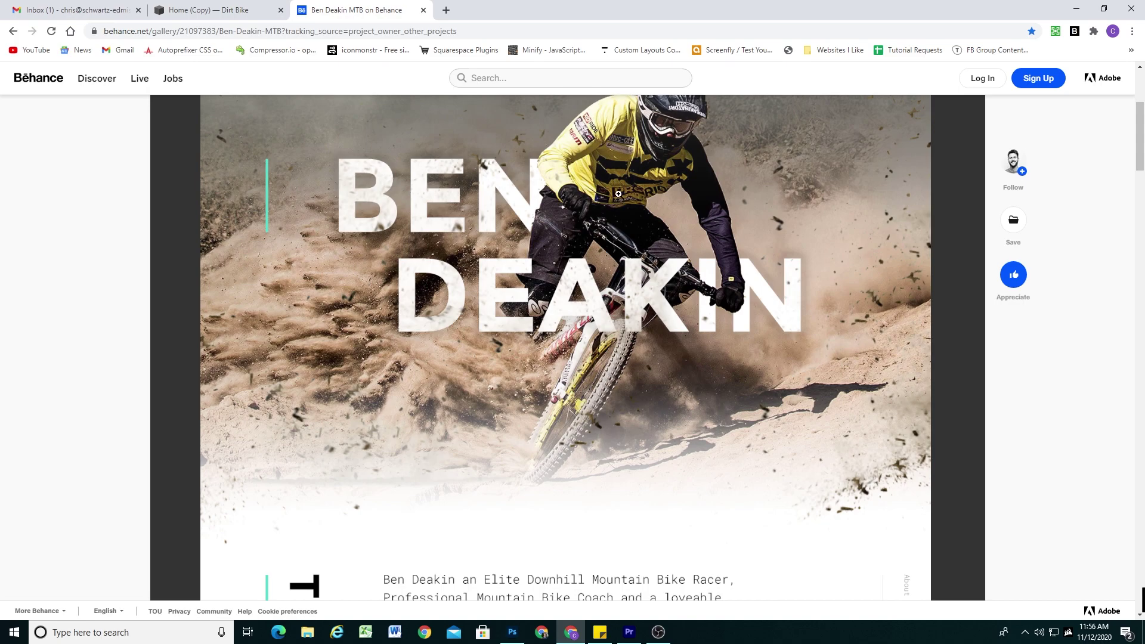
scroll(640, 260, up, 2)
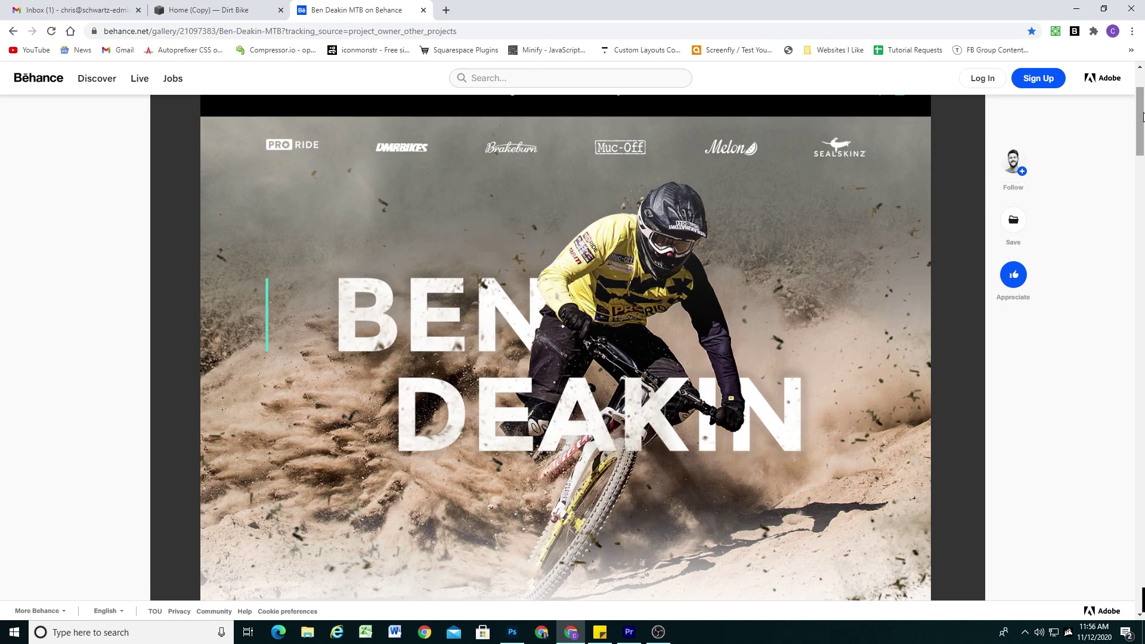
mouse_move(1142, 116)
mouse_down()
mouse_move(1143, 344)
mouse_move(1140, 117)
mouse_up()
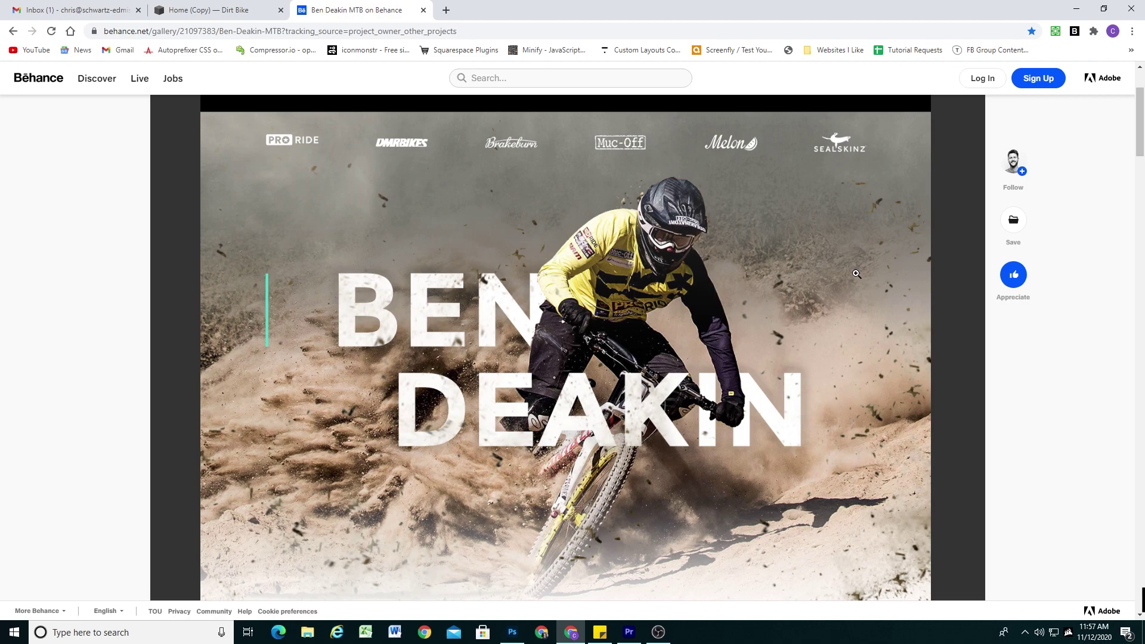
scroll(856, 274, down, 1)
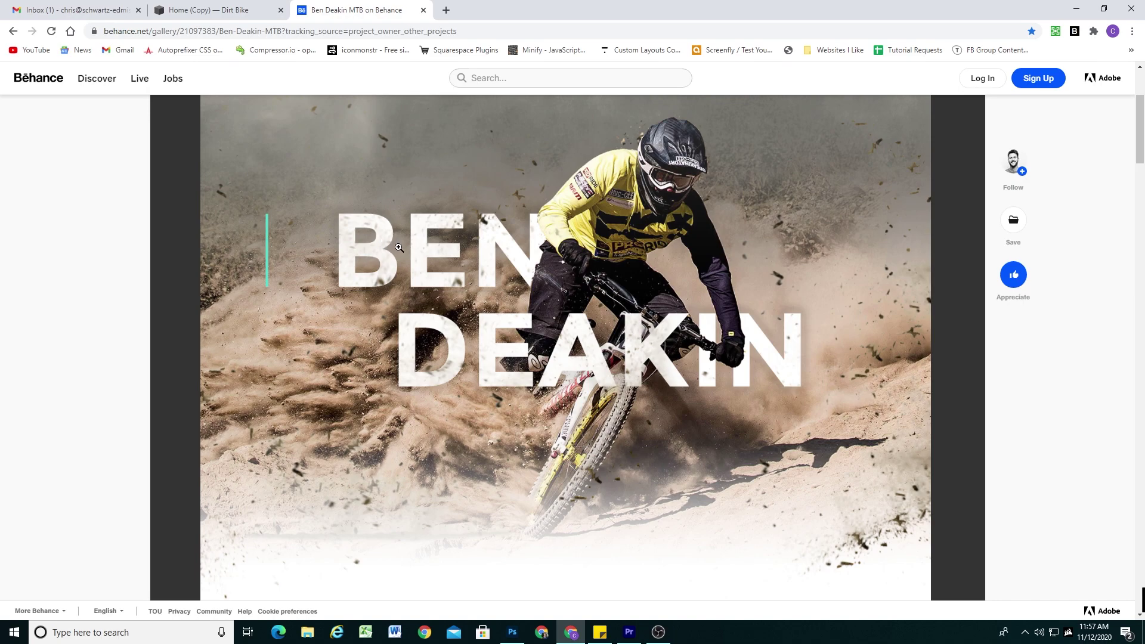
scroll(407, 266, up, 1)
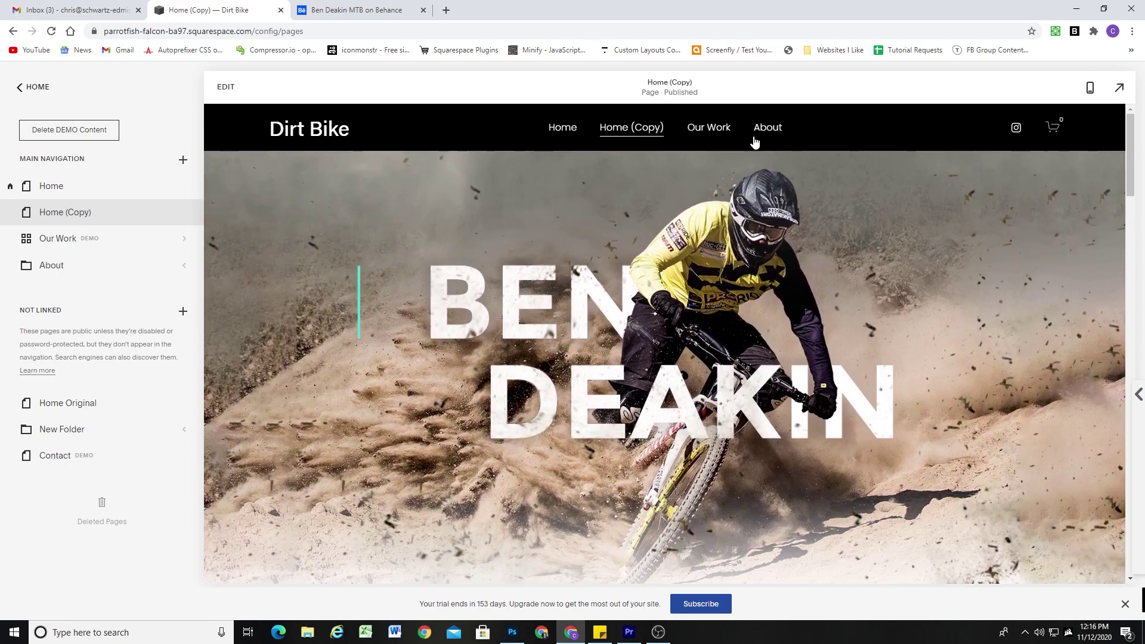
Preview the recreated Dirt Bike hero full-width, then at phone width, then back to desktop
click(1120, 88)
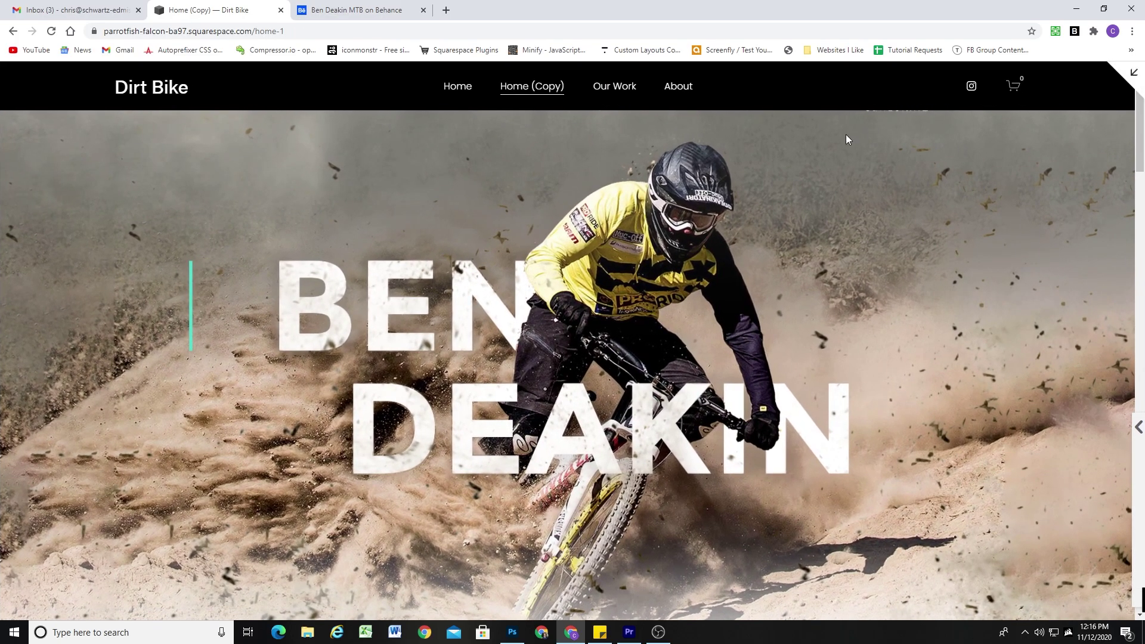
scroll(955, 217, down, 4)
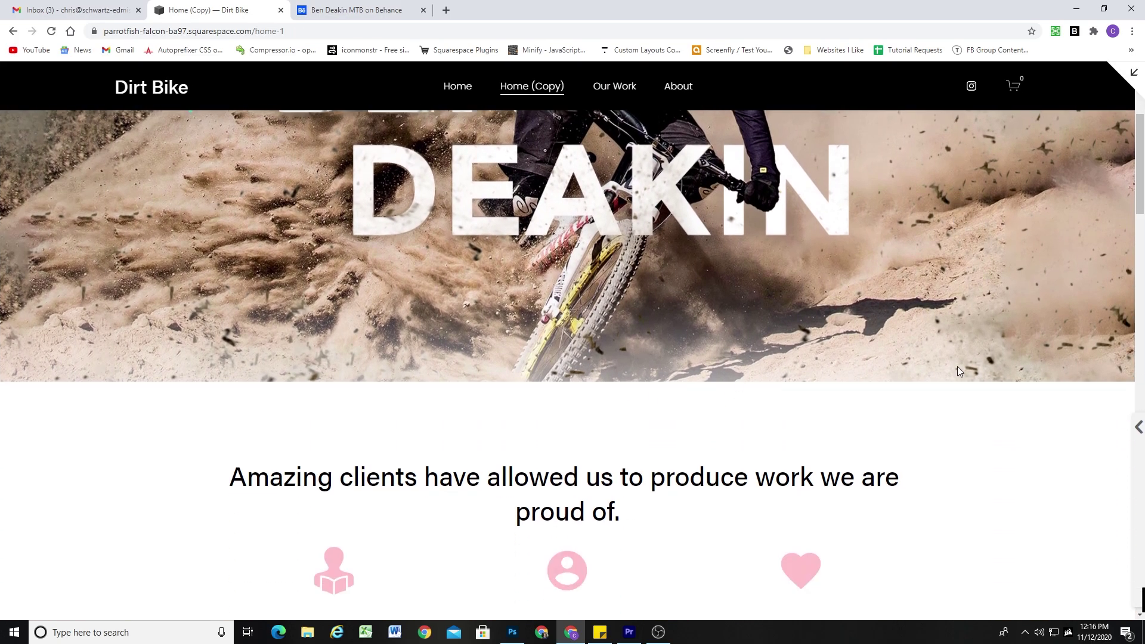
scroll(1033, 325, up, 4)
click(1134, 72)
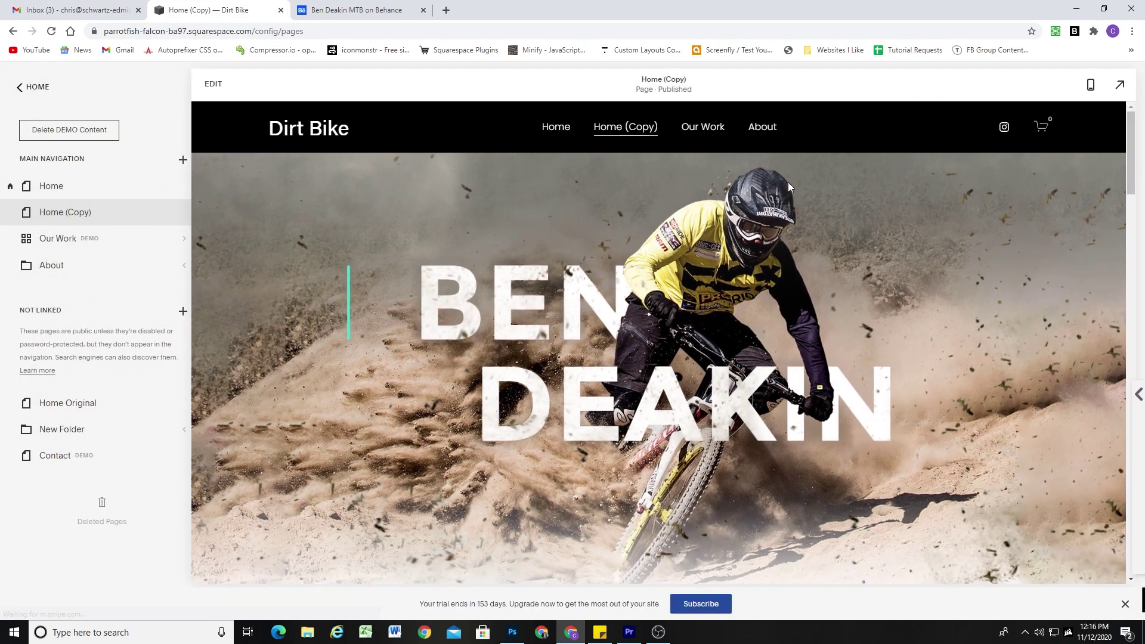
click(1092, 91)
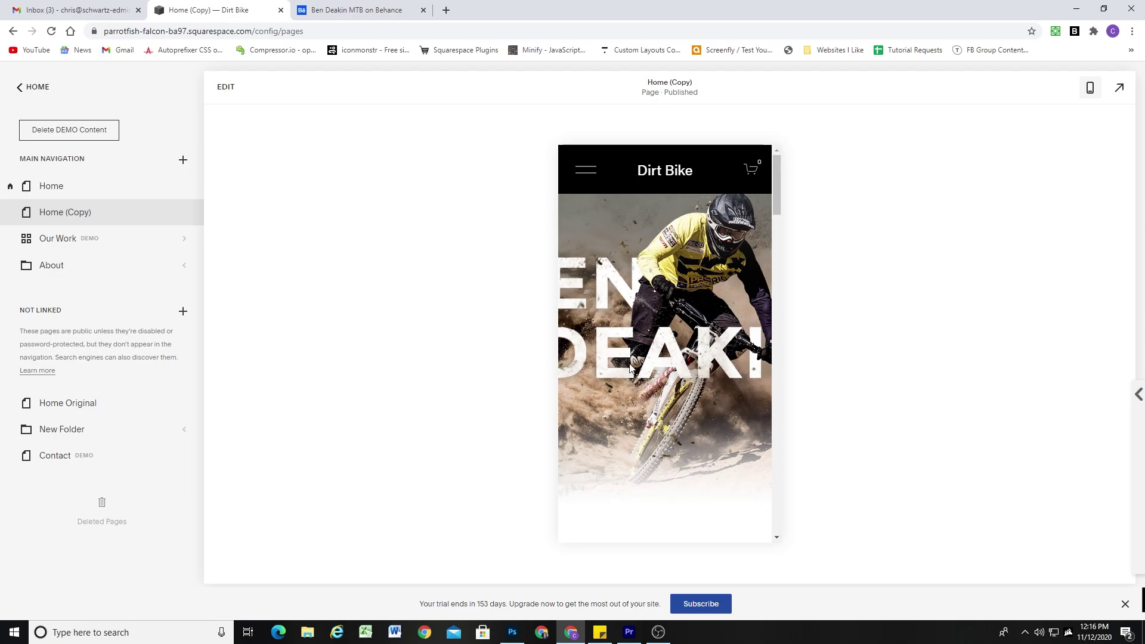
click(1090, 88)
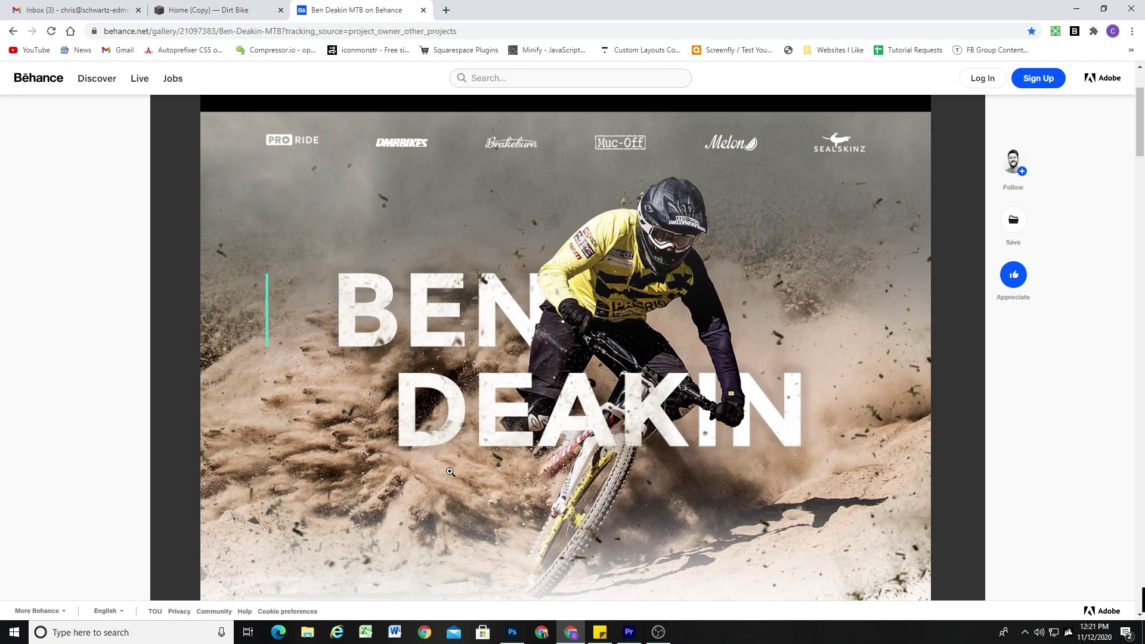
In Header Banner Breakdown.psd, view Original, then BG, then only the Biker layer
click(511, 632)
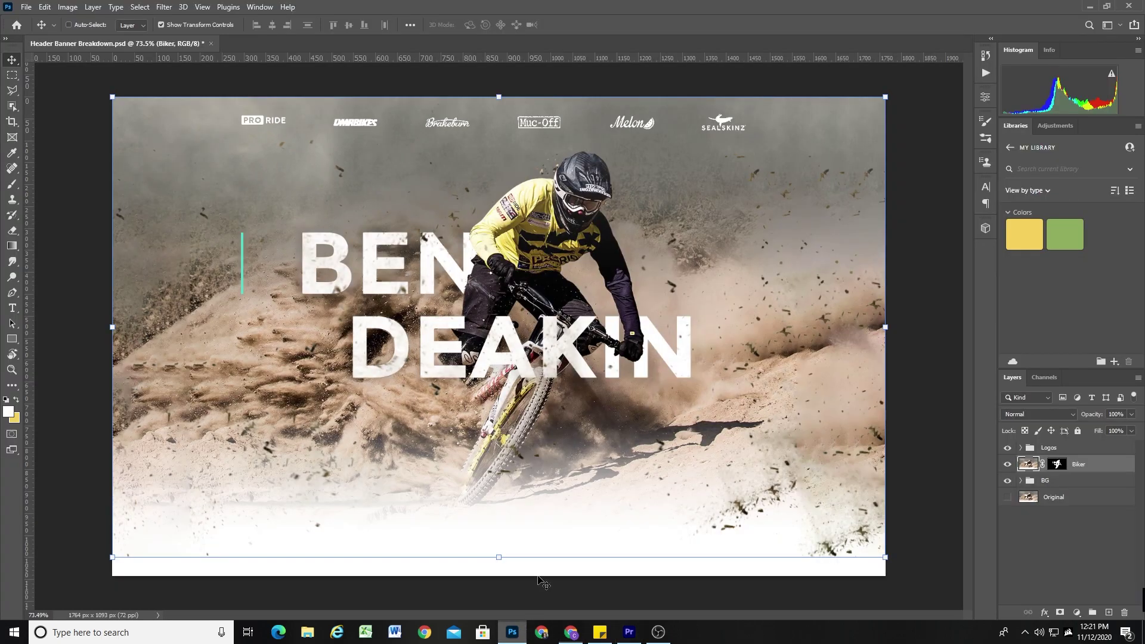
alt+click(1007, 498)
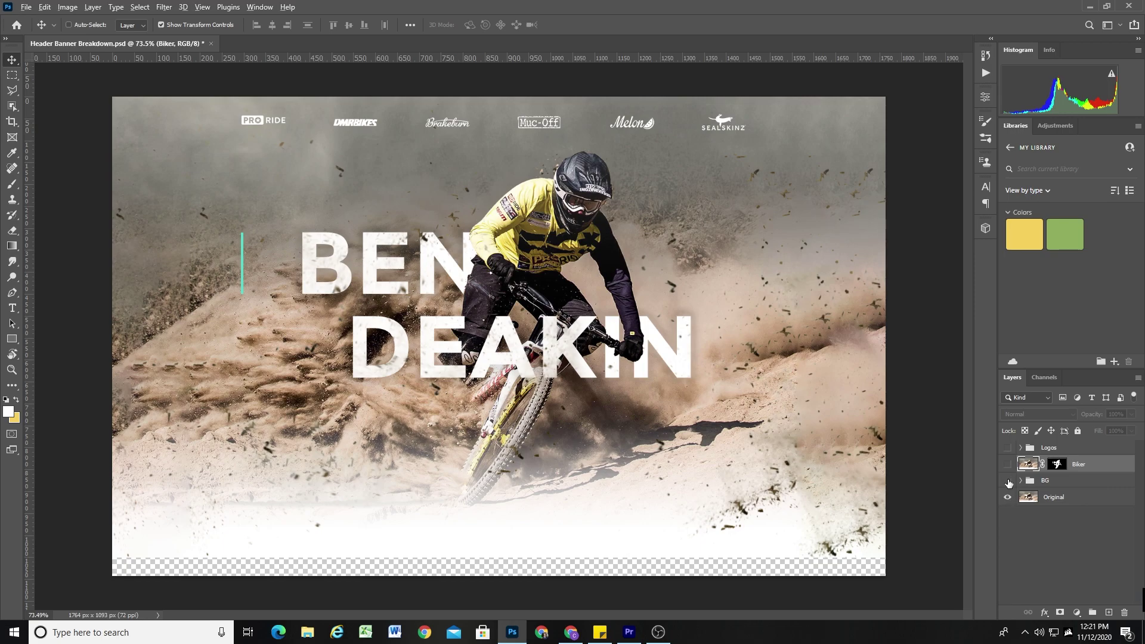
alt+click(1008, 481)
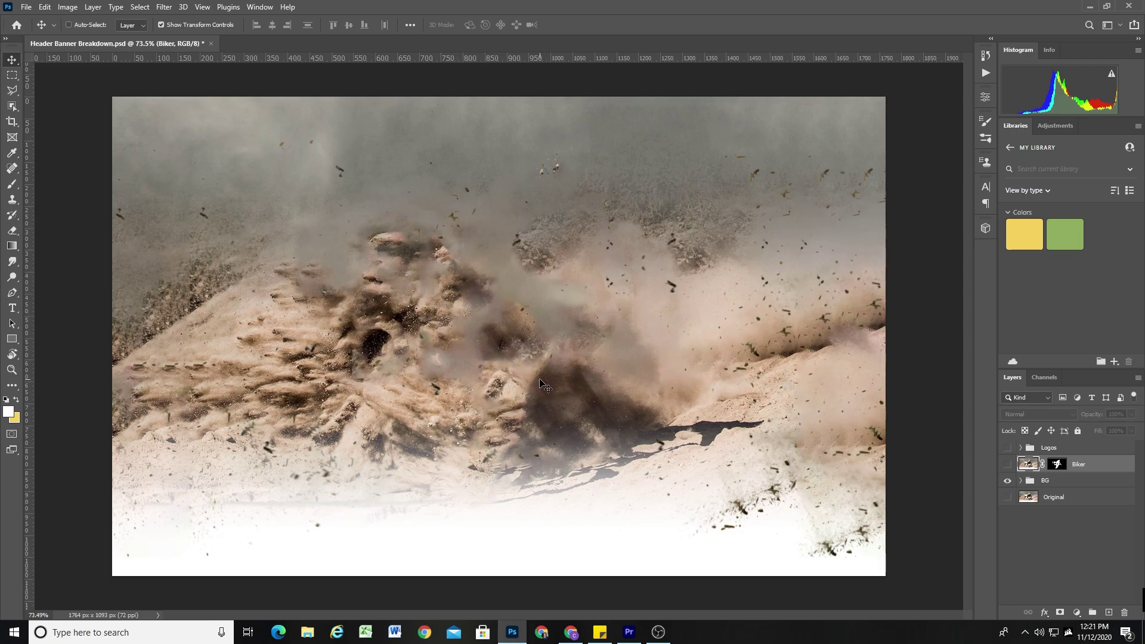
alt+click(1007, 464)
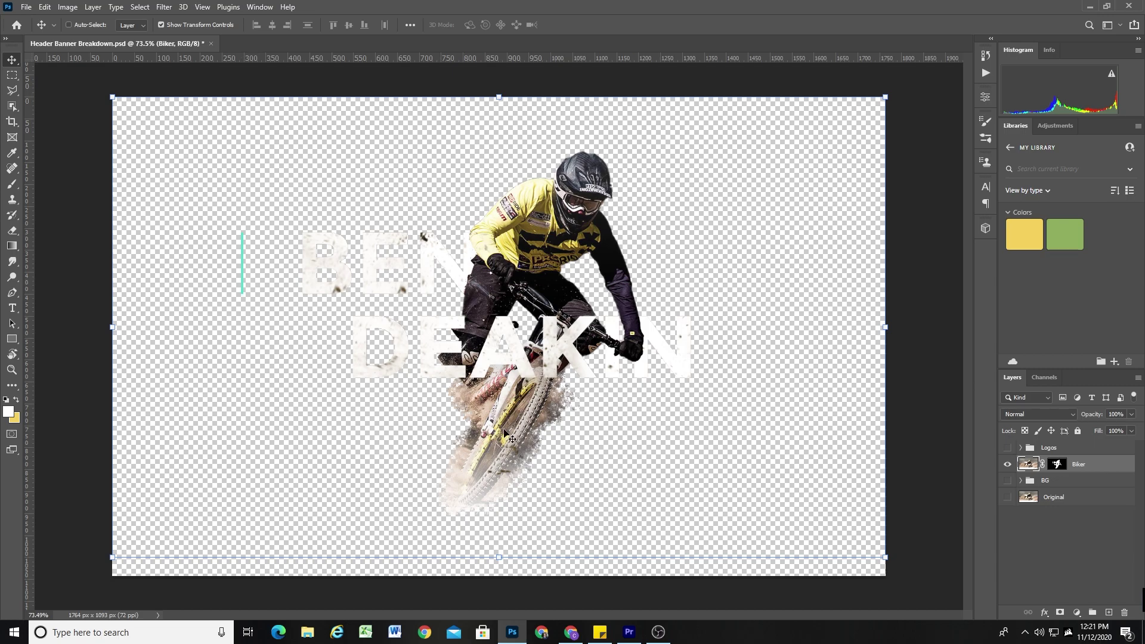
scroll(529, 468, up, 5)
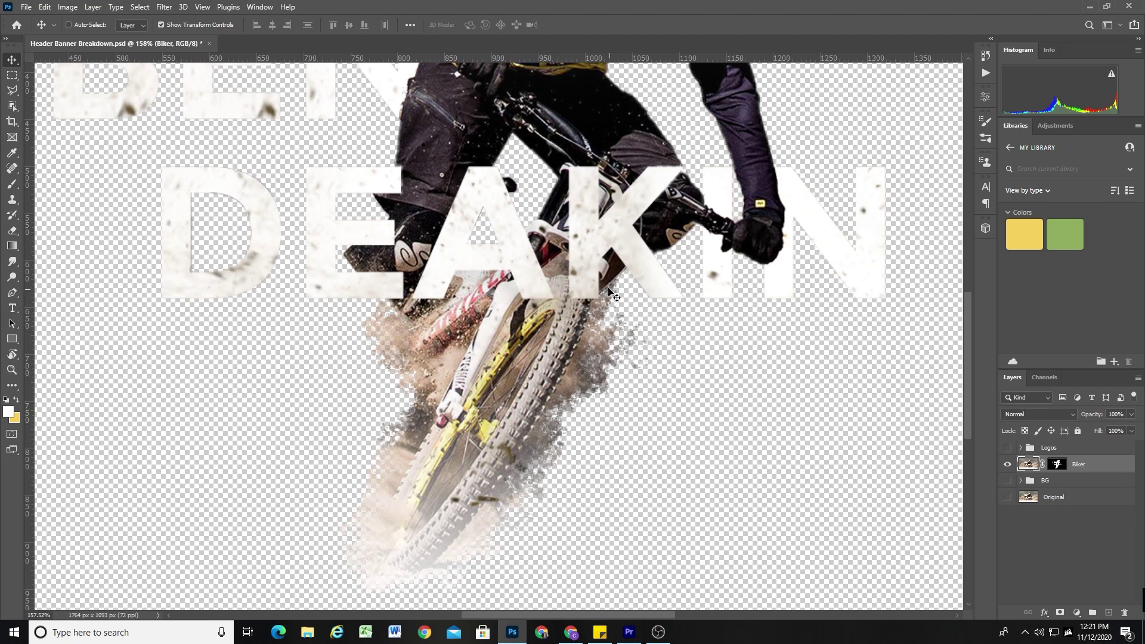
scroll(582, 443, down, 2)
scroll(581, 443, down, 1)
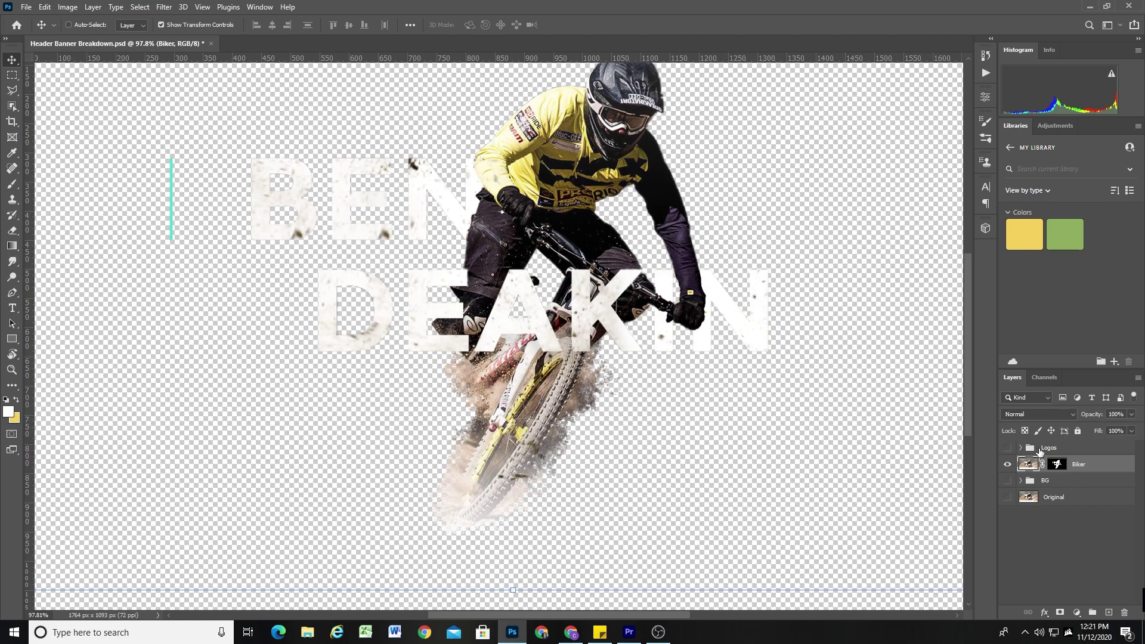
Turn the Logos, Biker and BG layers back on to show the full banner
alt+click(1008, 448)
scroll(670, 285, up, 2)
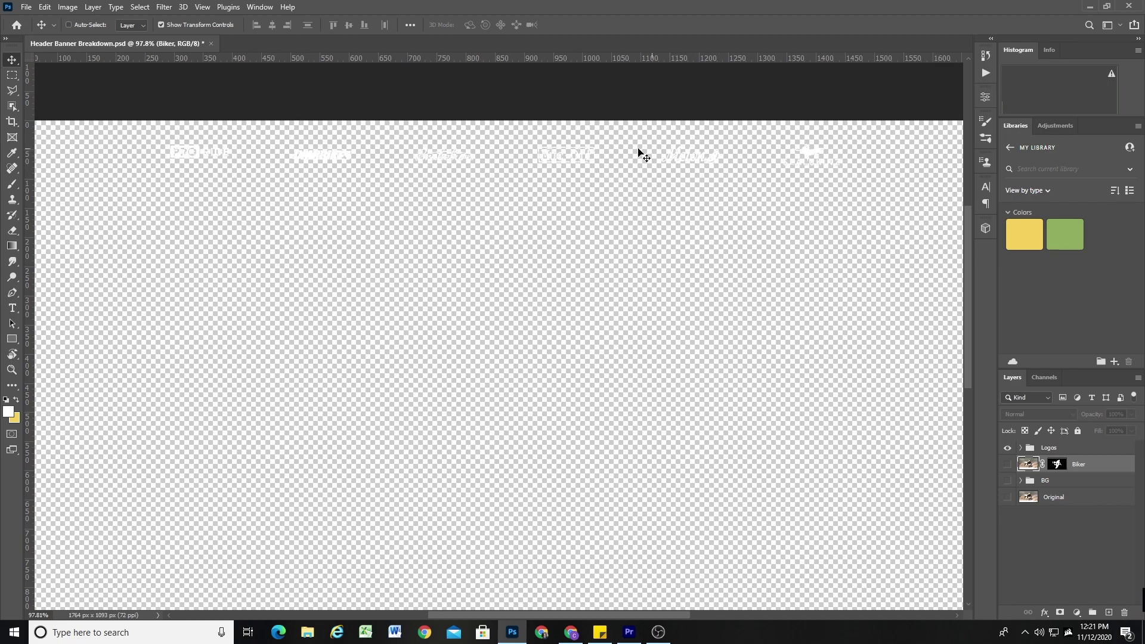
click(1008, 464)
click(1008, 480)
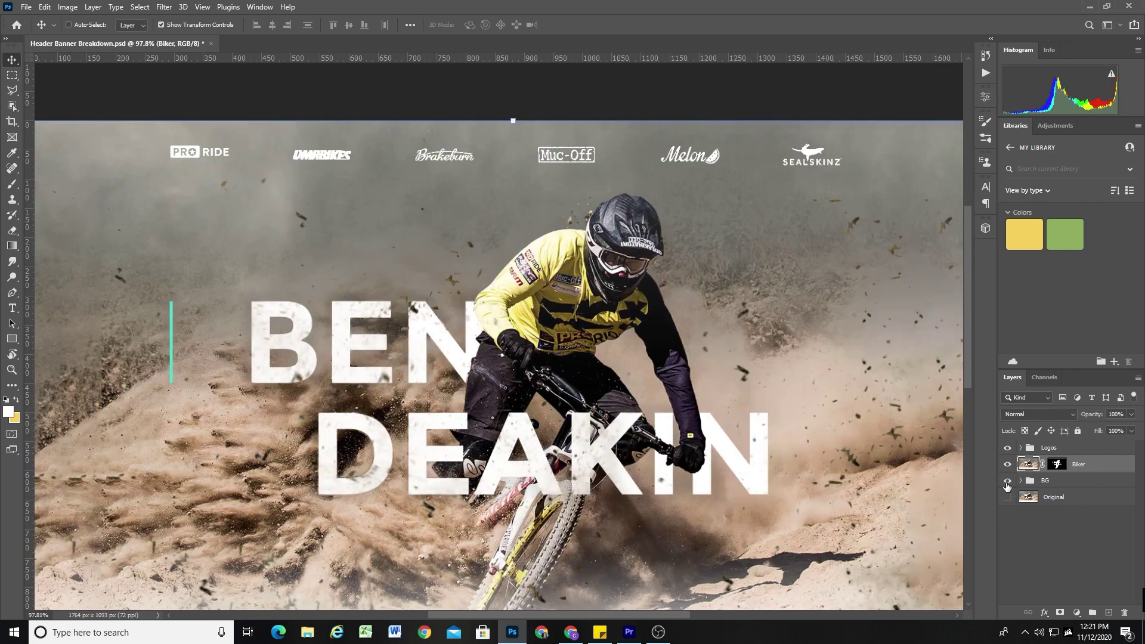
scroll(531, 364, down, 3)
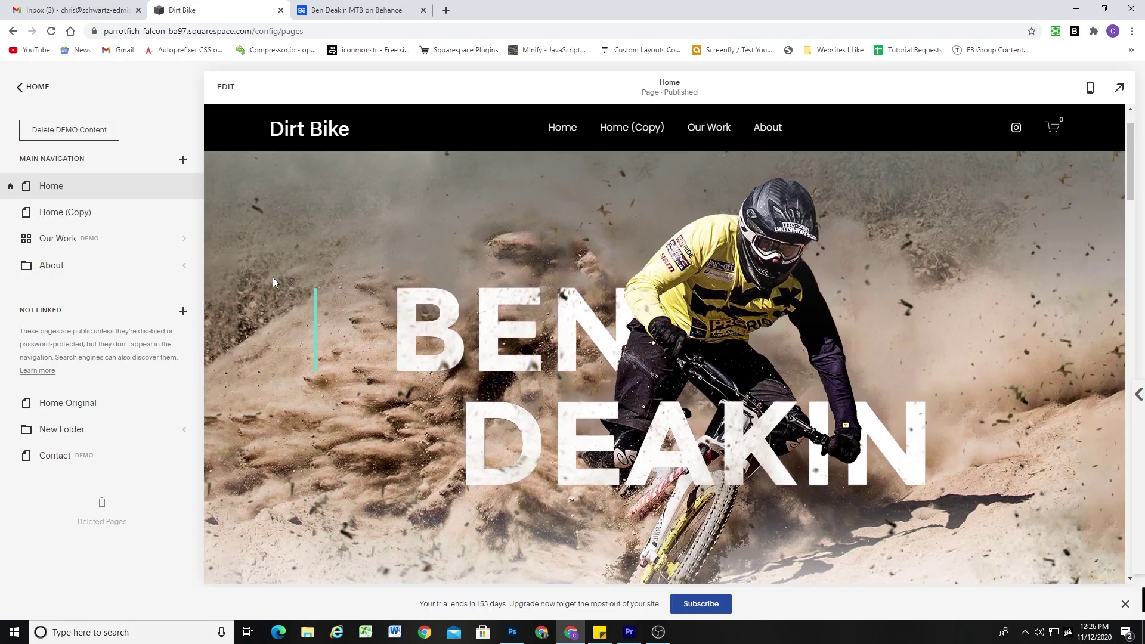
Enter edit mode on the Dirt Bike home page and review the hero's six sponsor logos
scroll(273, 279, down, 1)
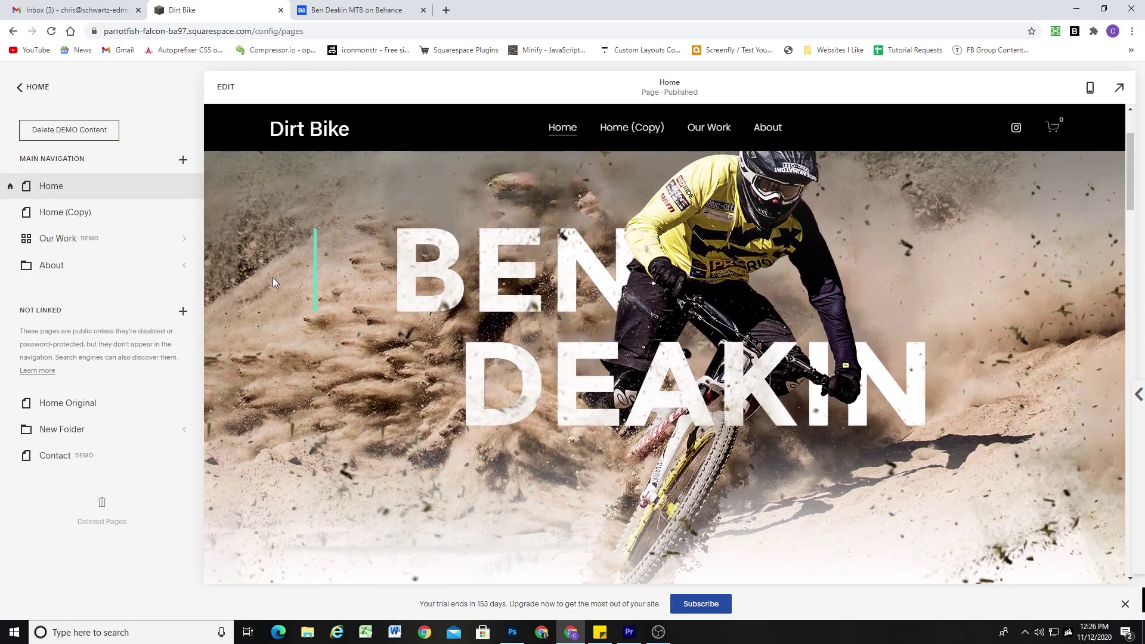
click(420, 310)
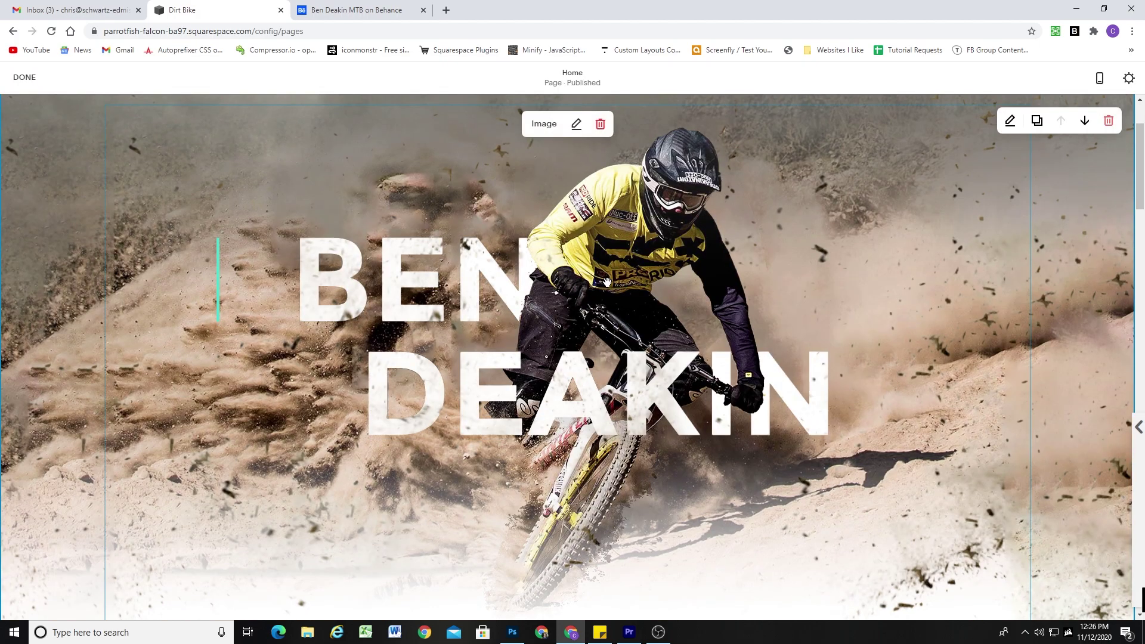
scroll(619, 322, up, 1)
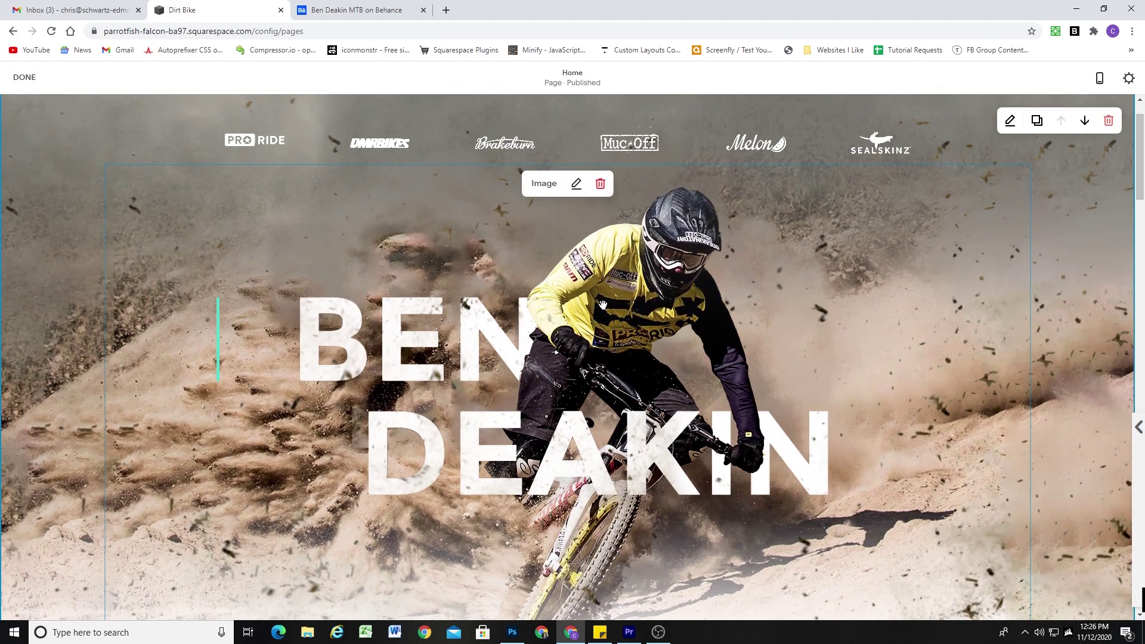
scroll(607, 263, down, 1)
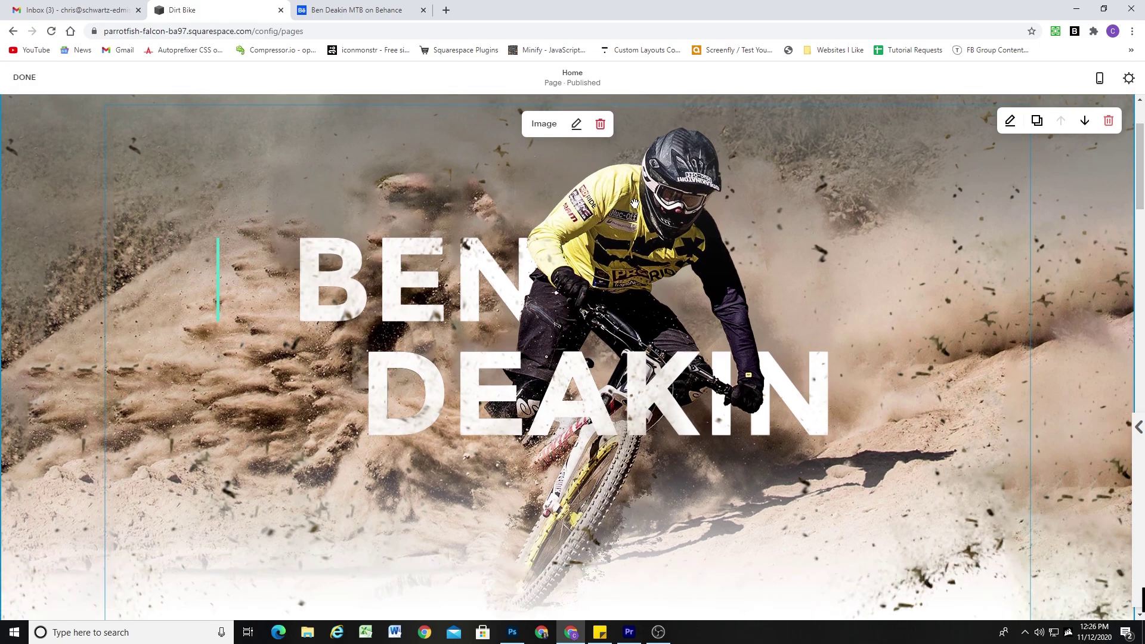
scroll(628, 355, down, 1)
scroll(596, 328, up, 1)
scroll(523, 290, up, 2)
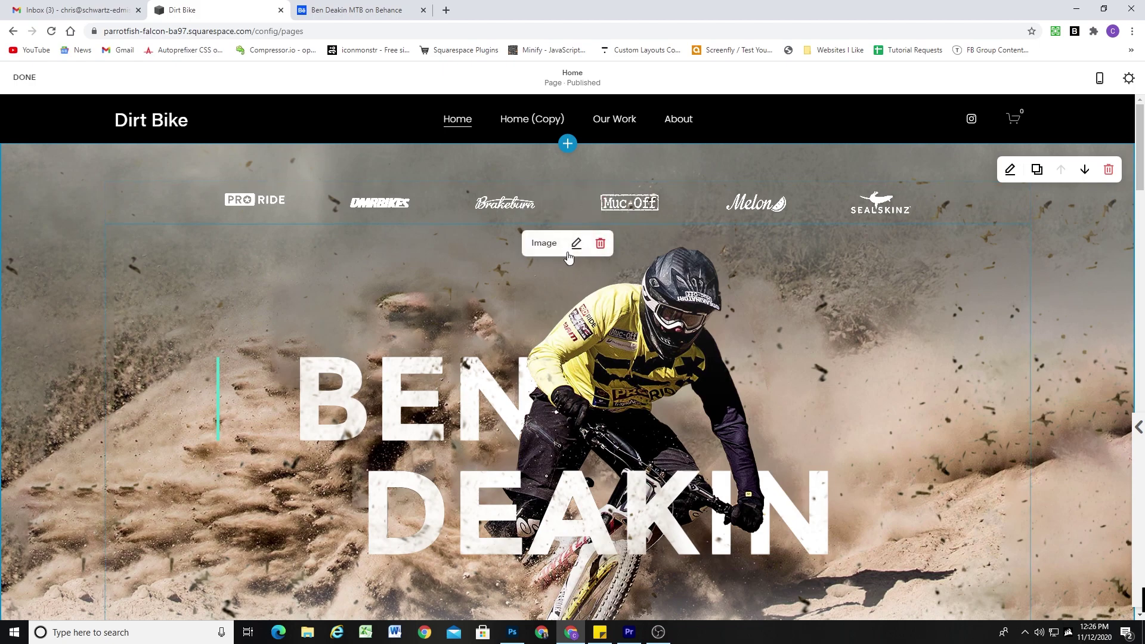
Check the hero section's Background settings, close them and finish editing
click(1010, 170)
click(1036, 175)
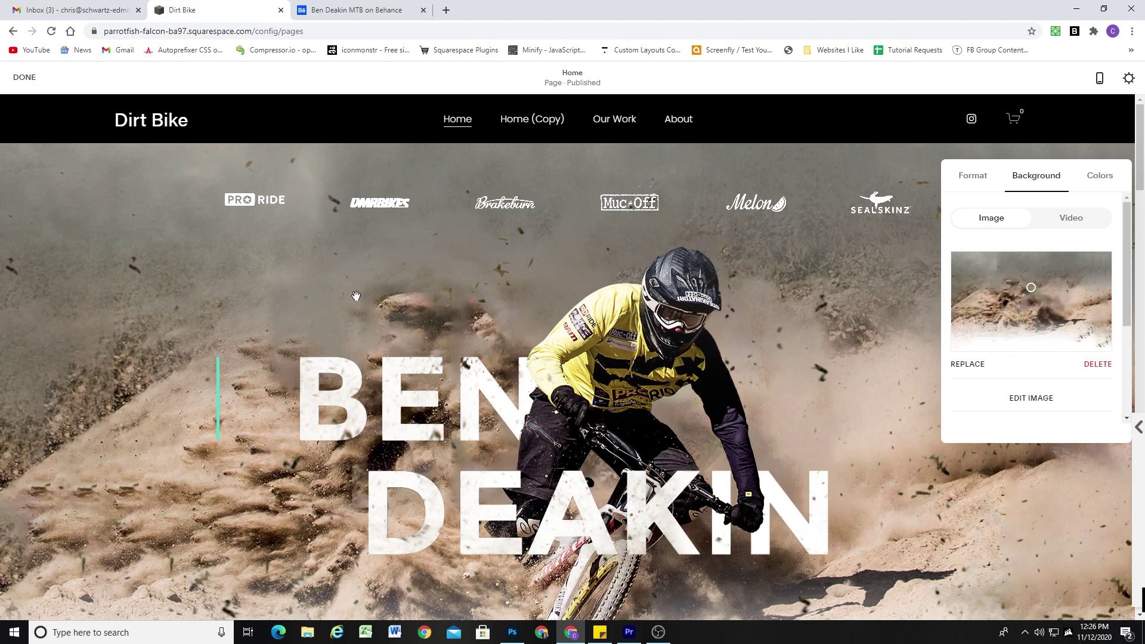
click(88, 259)
click(24, 77)
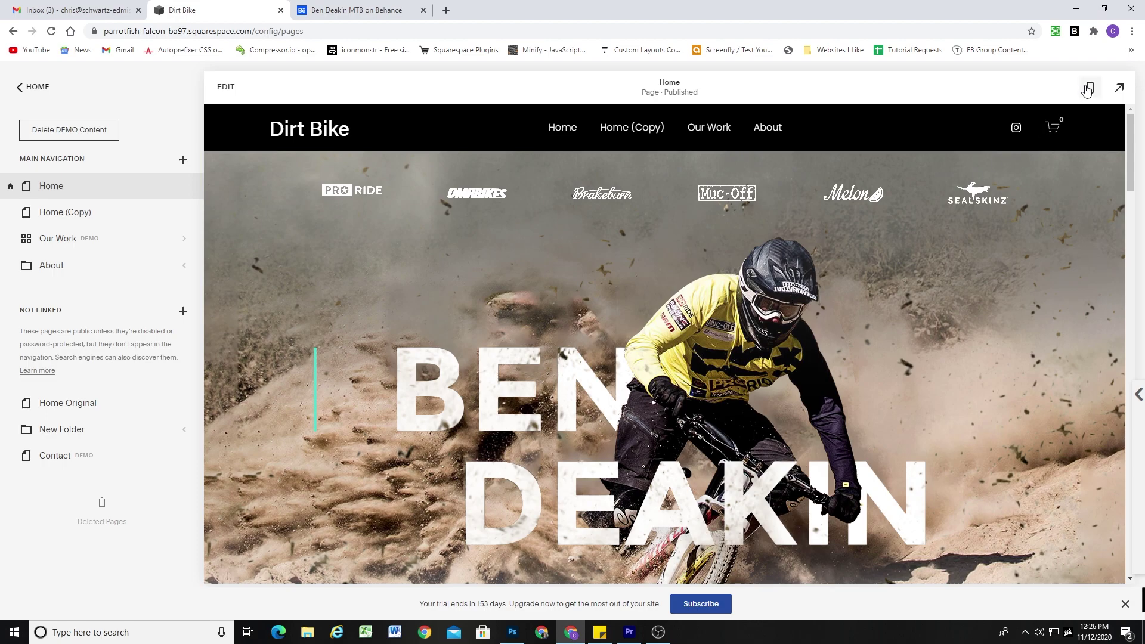
Check the biker hero in the mobile preview, then return to the desktop view
click(1090, 88)
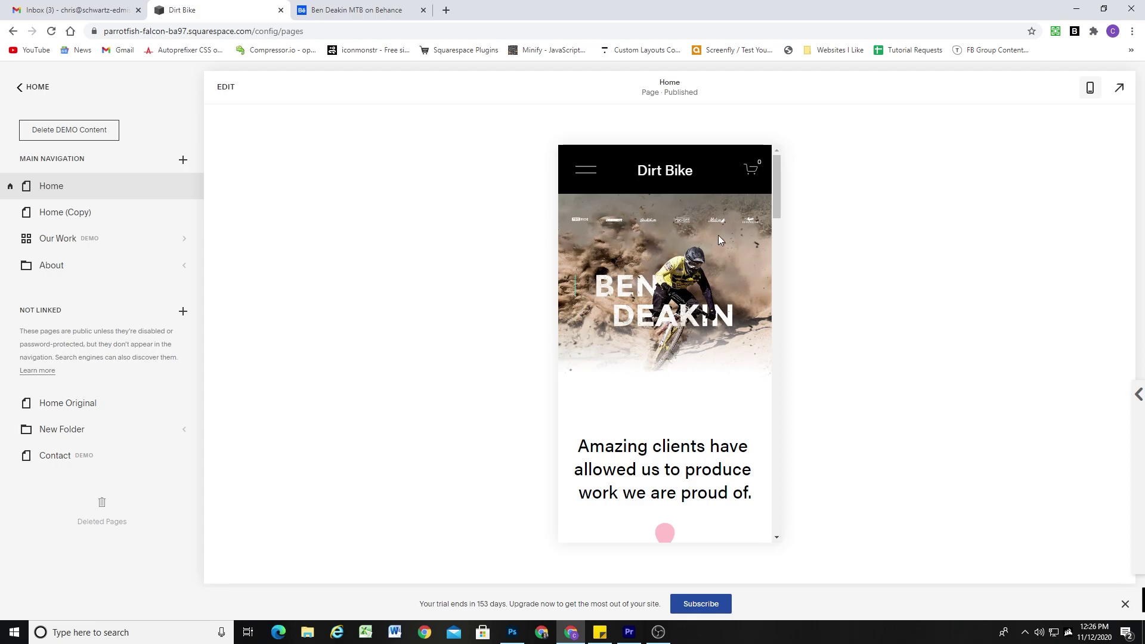
click(1089, 88)
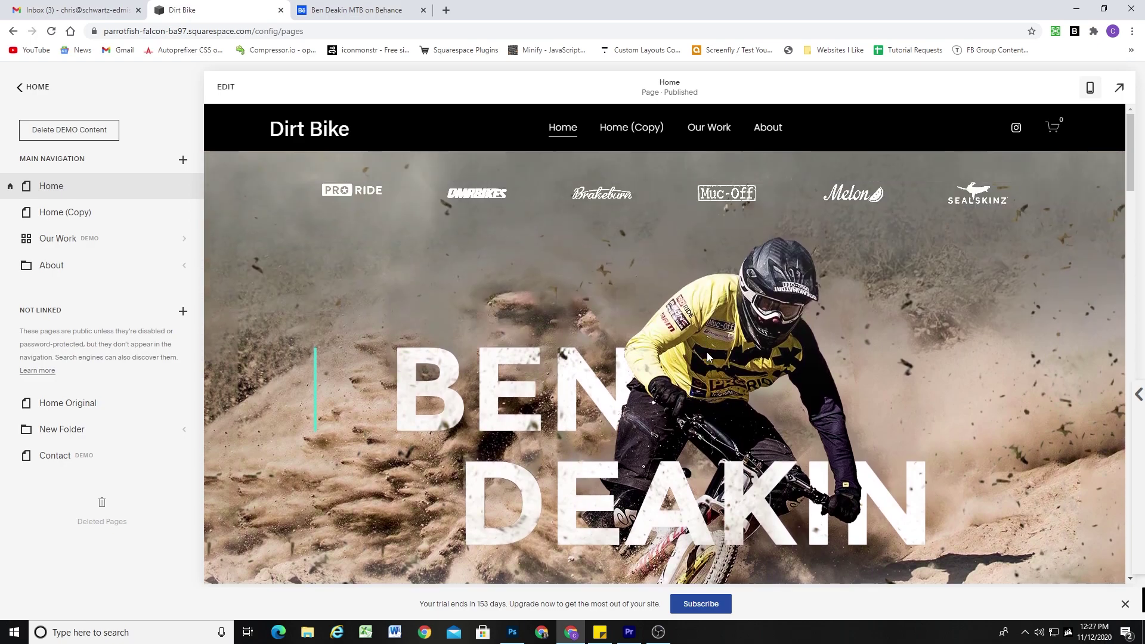
scroll(704, 307, down, 3)
scroll(716, 342, up, 3)
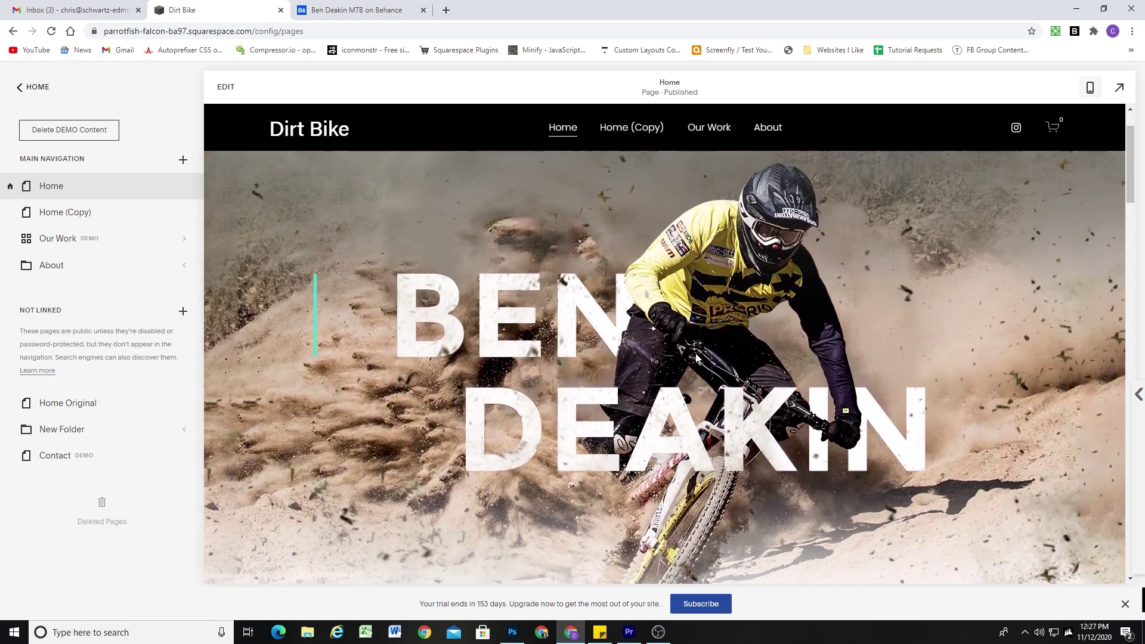
View the home page full-screen and scroll through the hero
click(1118, 87)
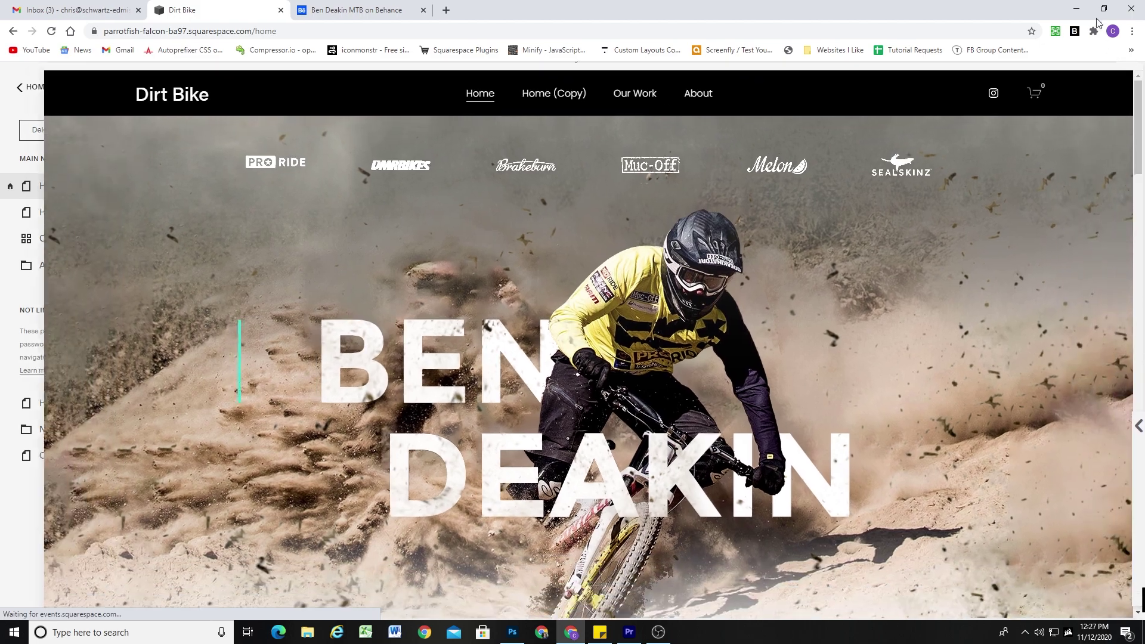
scroll(844, 259, down, 1)
scroll(843, 259, down, 2)
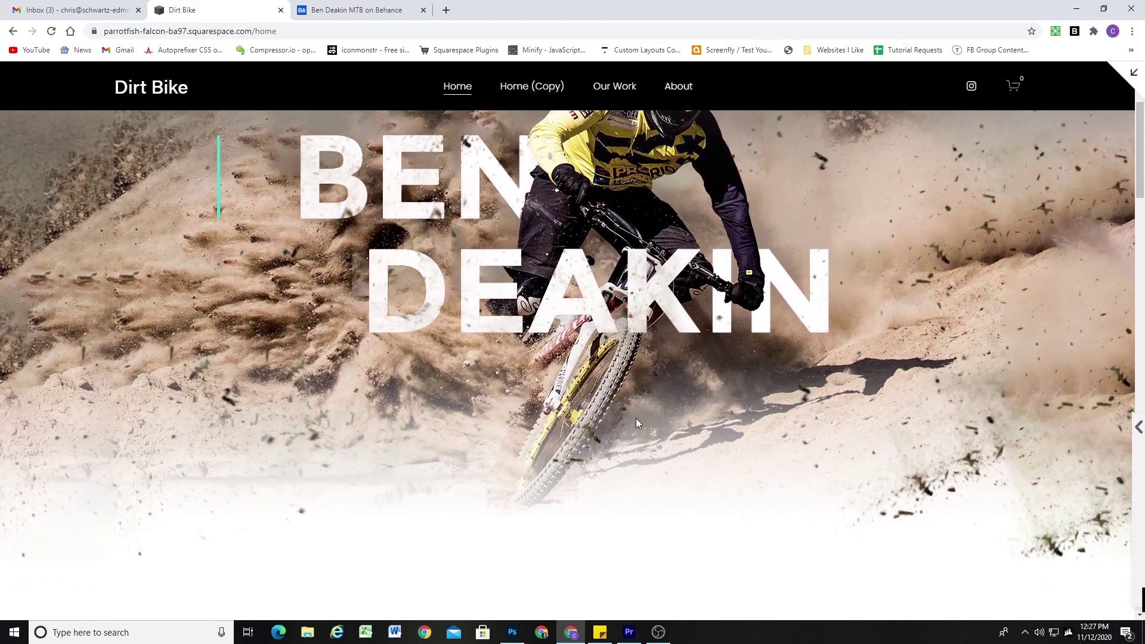
scroll(635, 417, down, 2)
scroll(618, 450, up, 5)
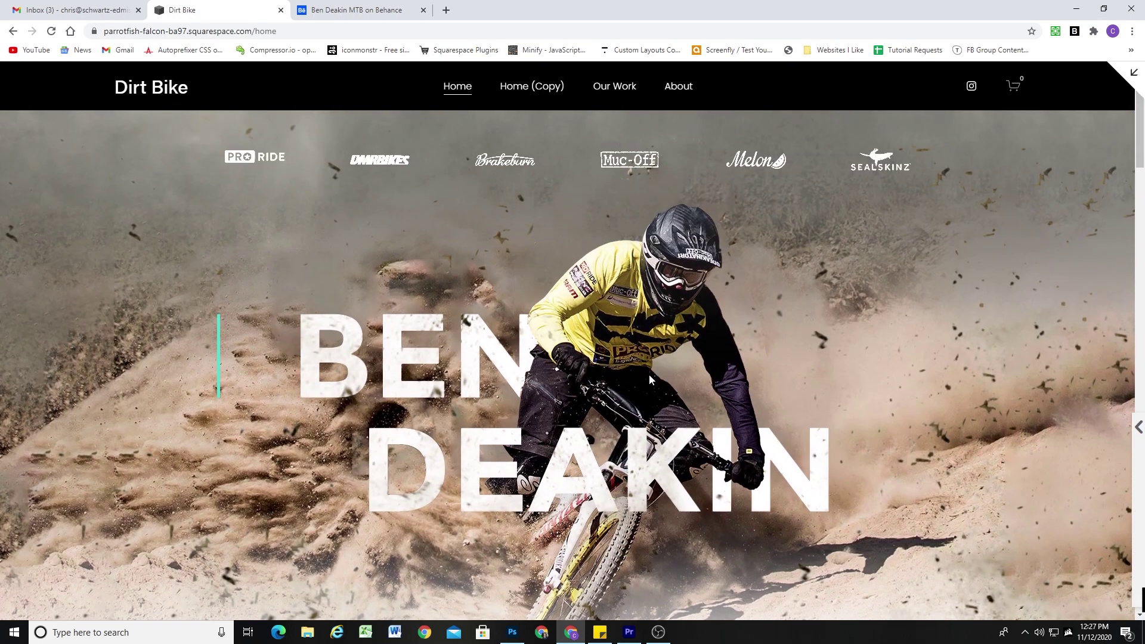
scroll(649, 374, down, 1)
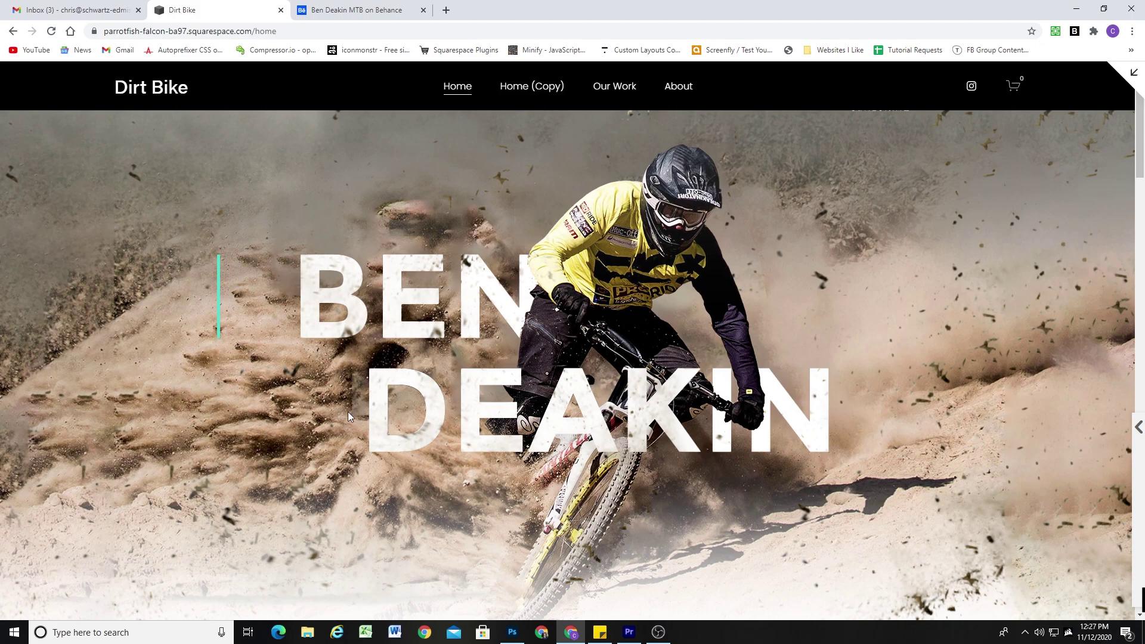
scroll(814, 471, up, 1)
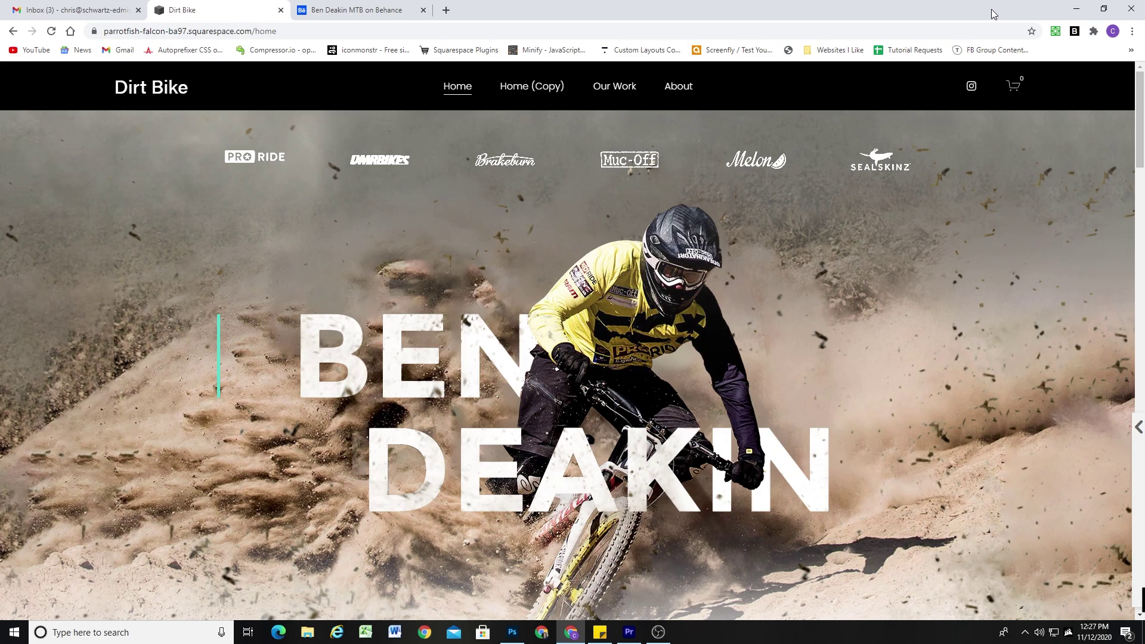
Resize the browser narrower and wider to see how the hero and logos reflow
drag(992, 13, 744, 19)
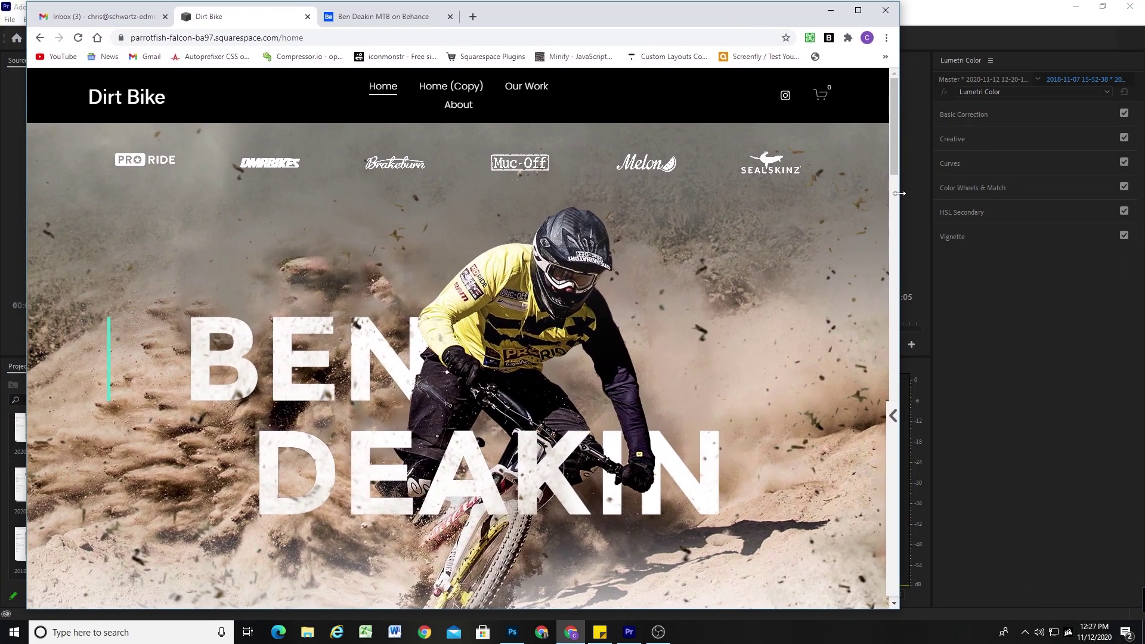
drag(896, 193, 1116, 197)
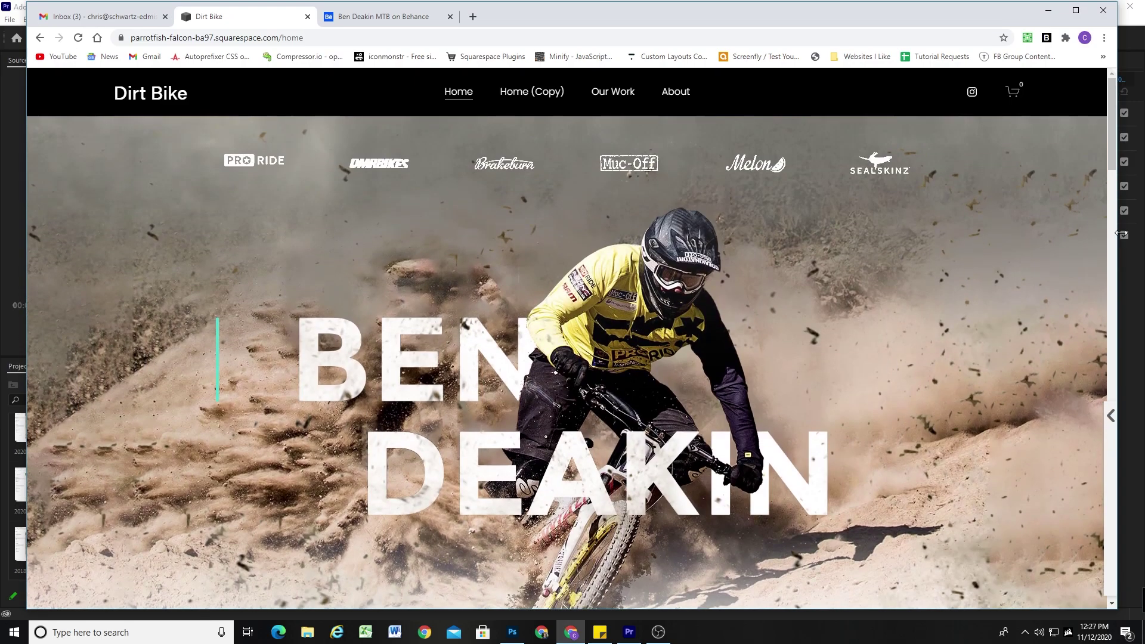
drag(1120, 233, 535, 251)
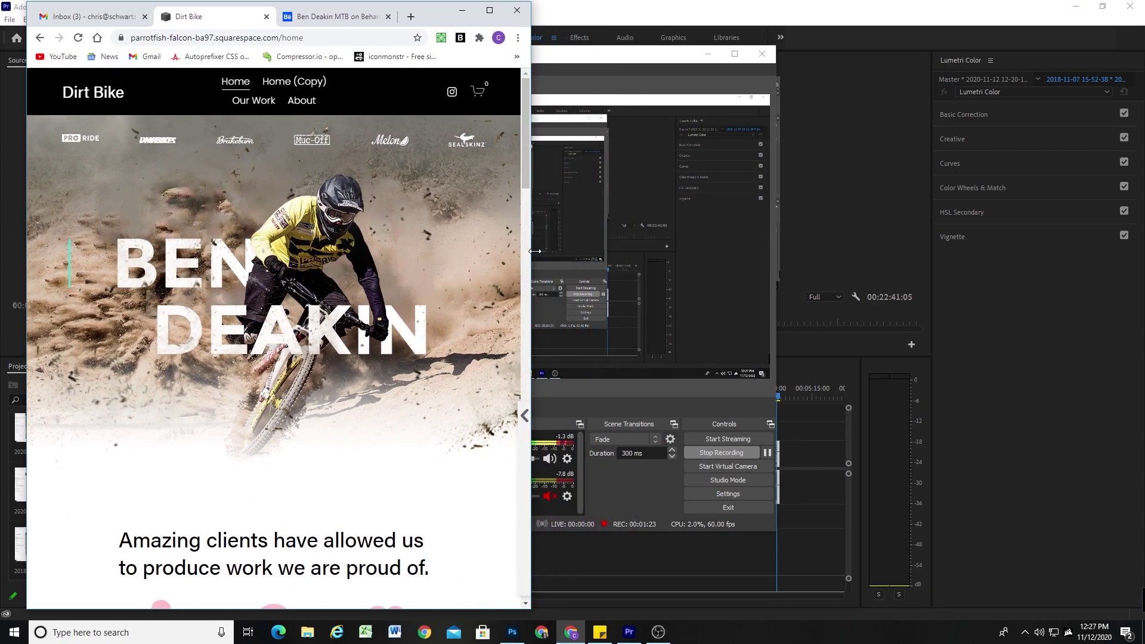
drag(439, 17, 661, 35)
drag(756, 227, 1017, 227)
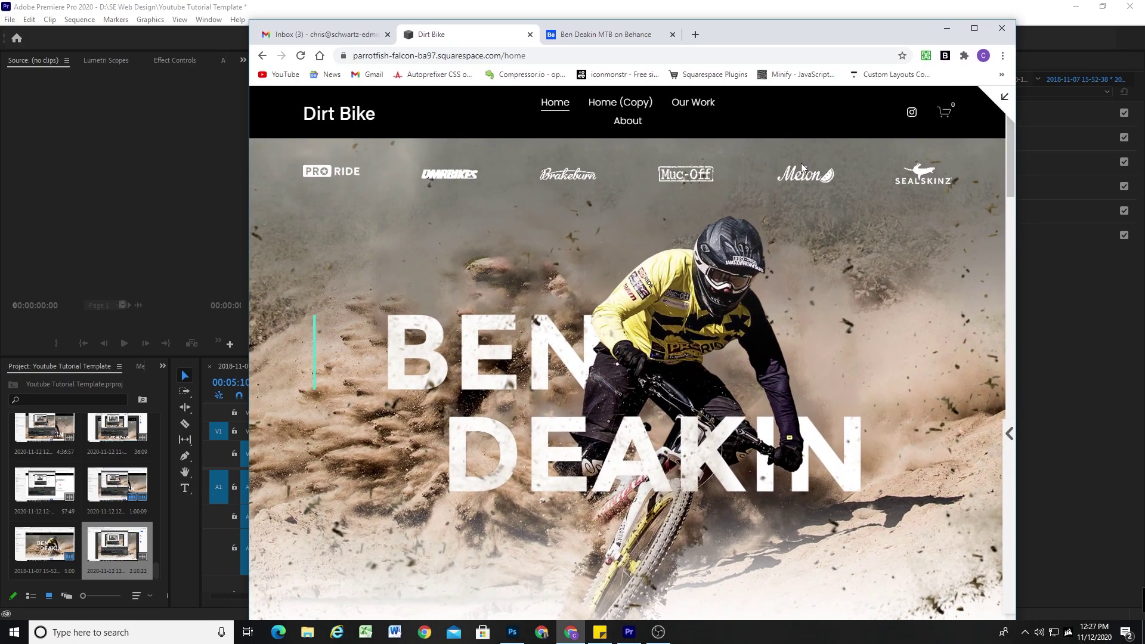
Maximize the browser, leave the full-screen preview and reopen the home page for editing
click(974, 28)
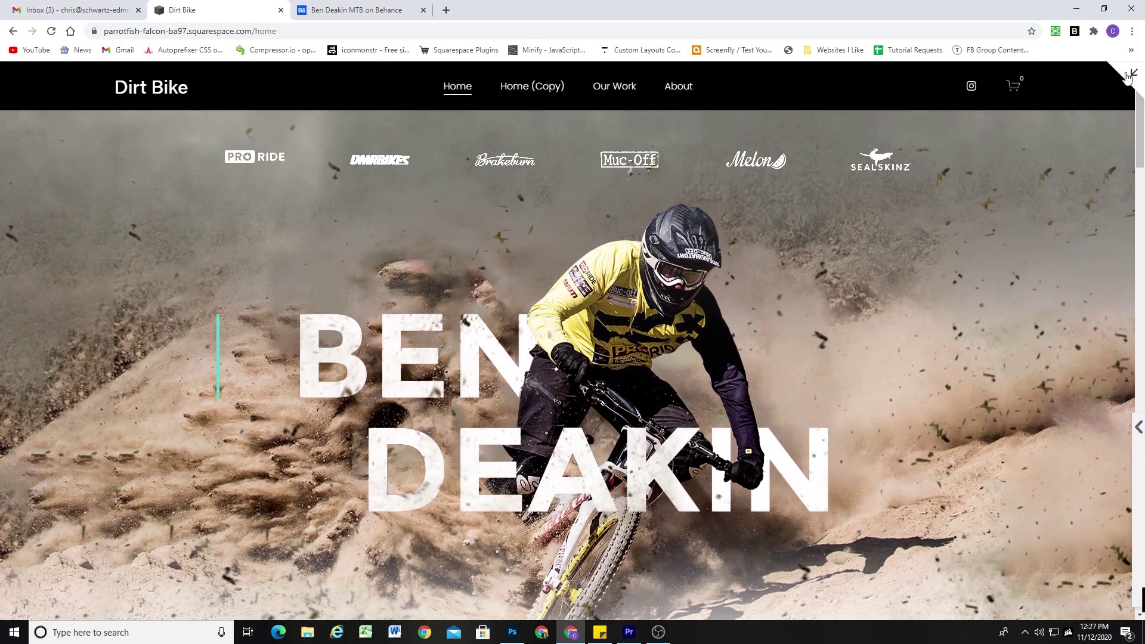
click(1129, 75)
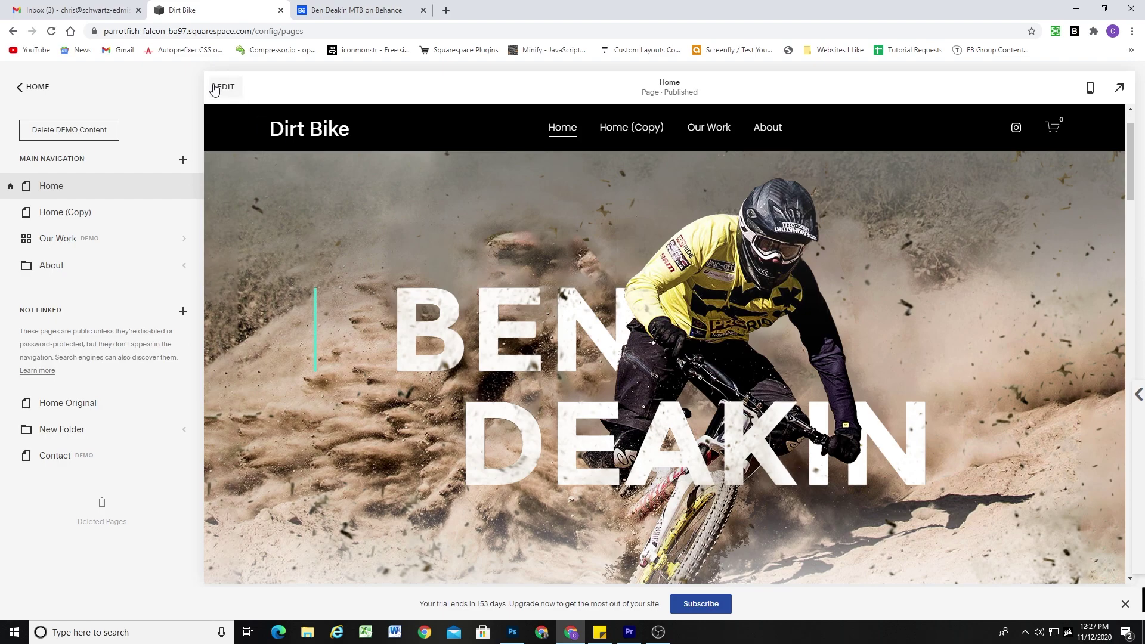
click(215, 87)
Set the hero section's background Image Effect to Zoom
scroll(1040, 248, up, 1)
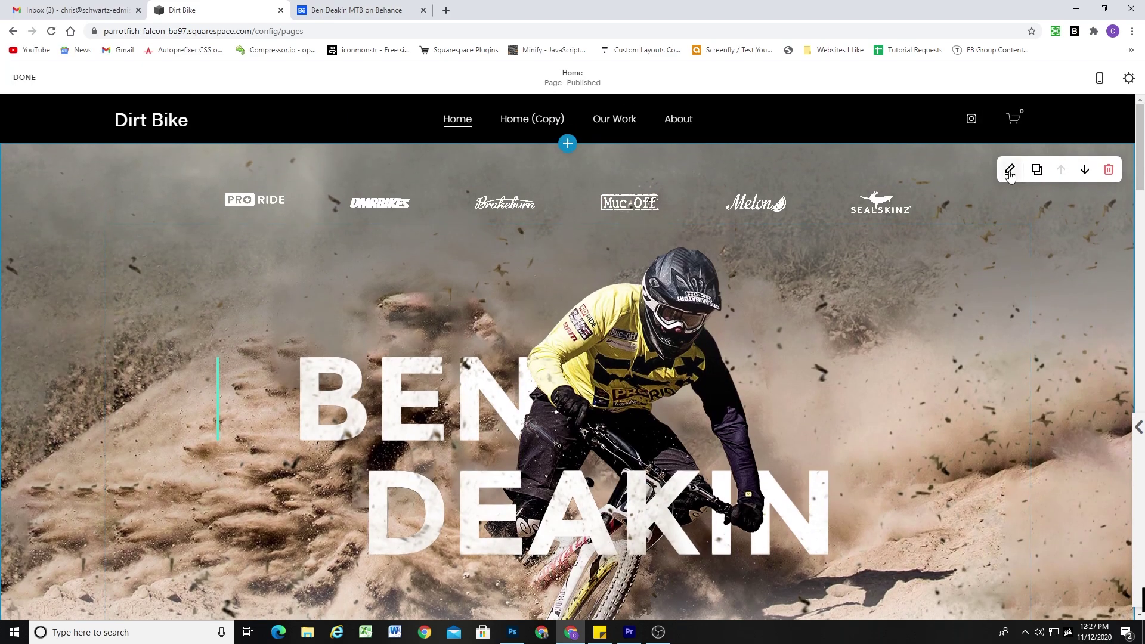
click(1009, 173)
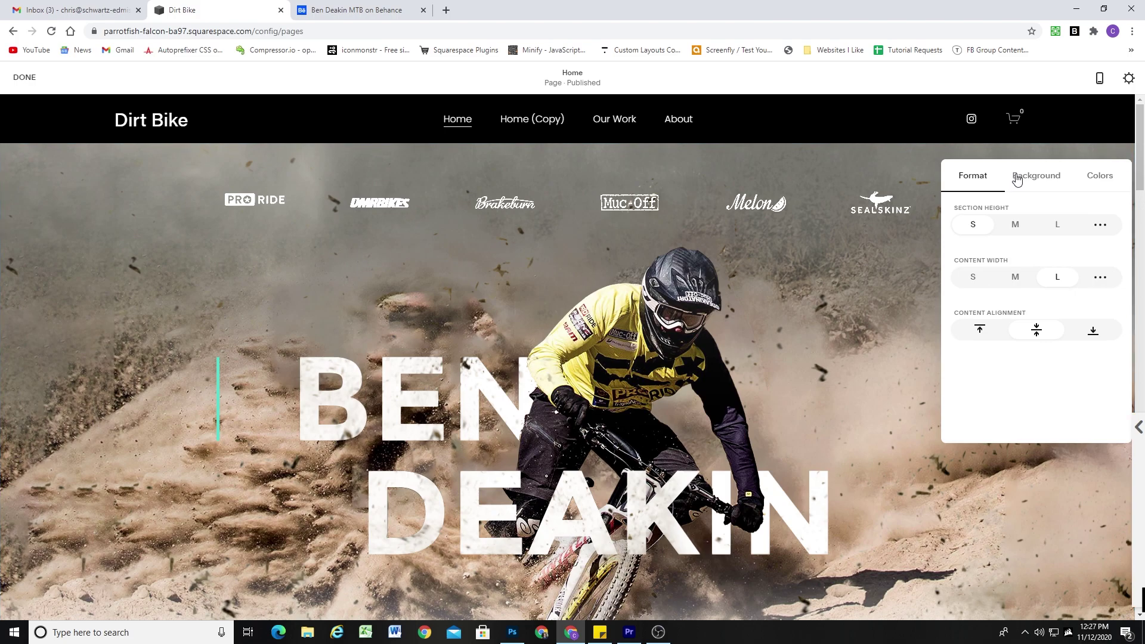
click(1025, 181)
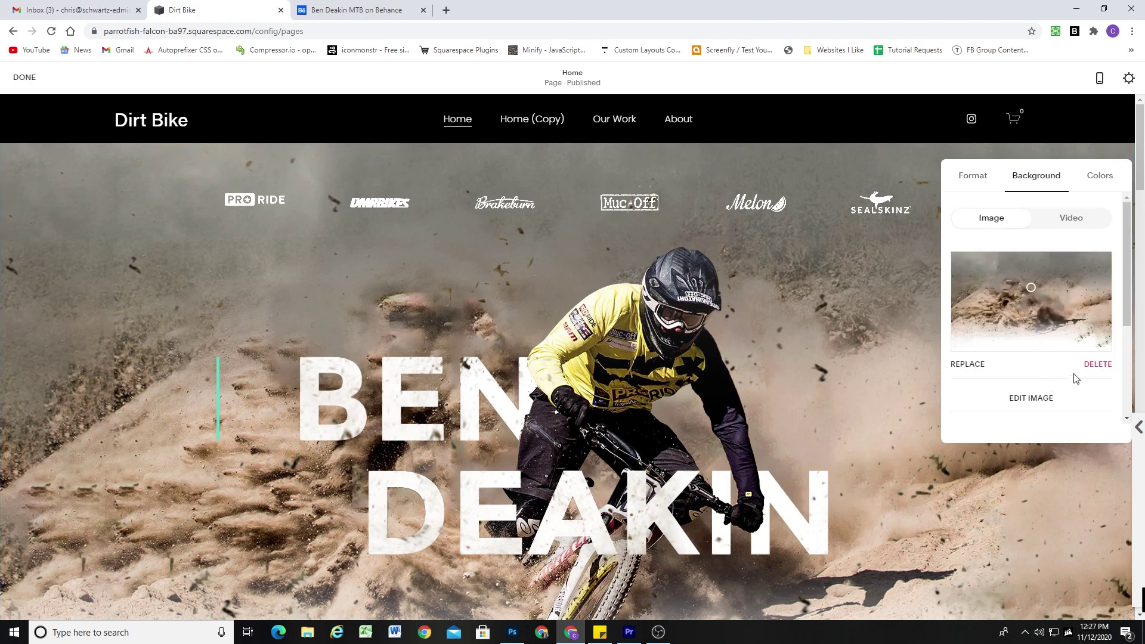
scroll(1077, 375, down, 3)
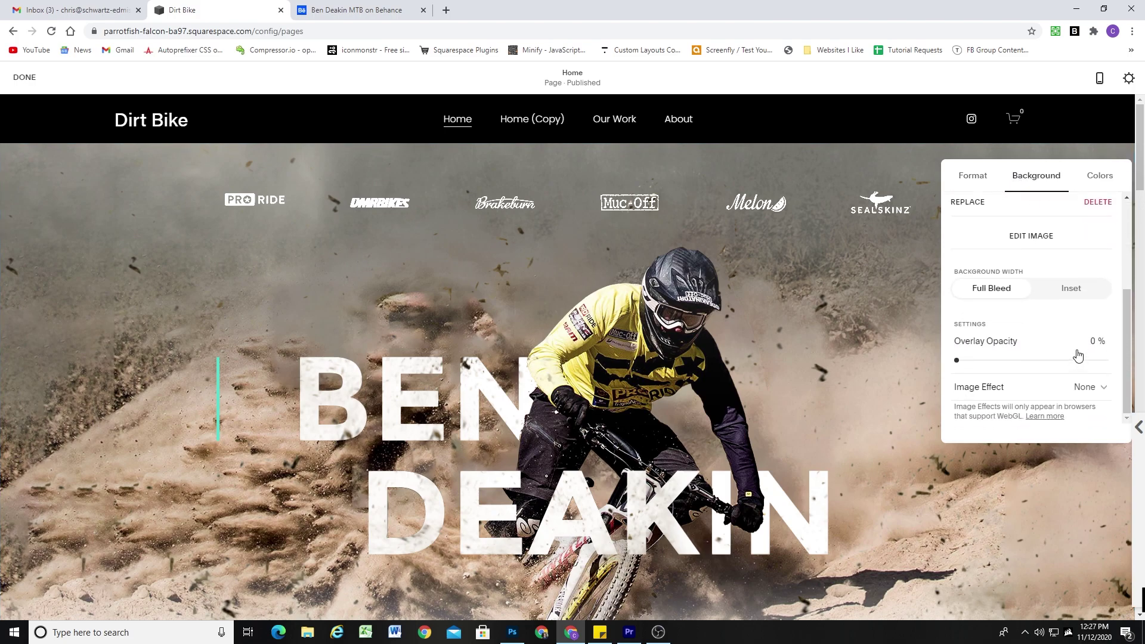
click(1001, 391)
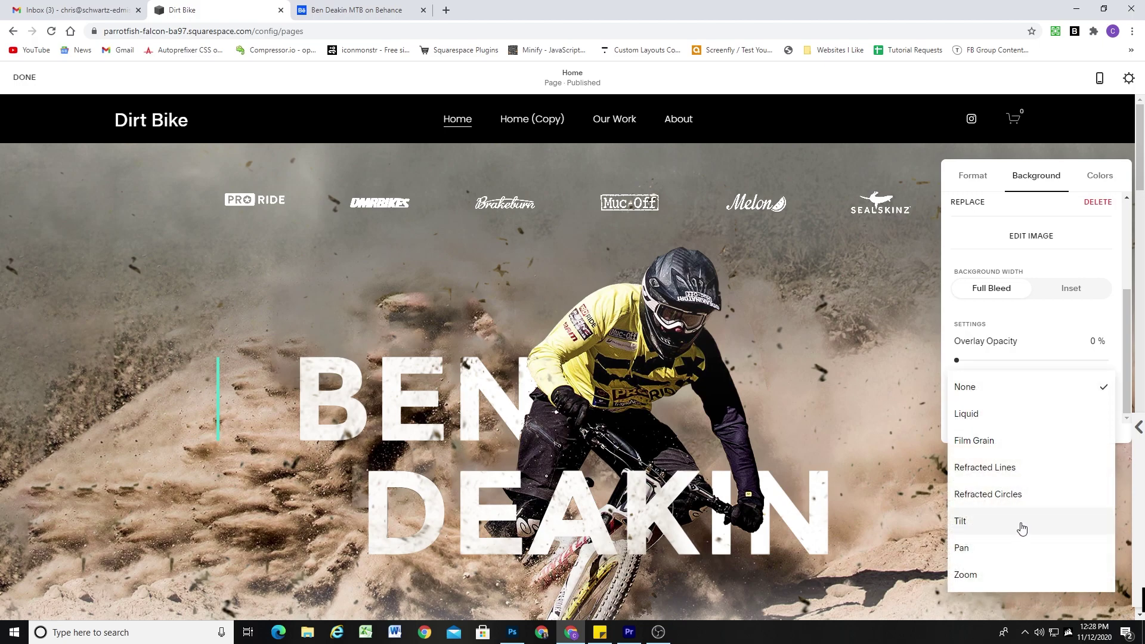
click(991, 576)
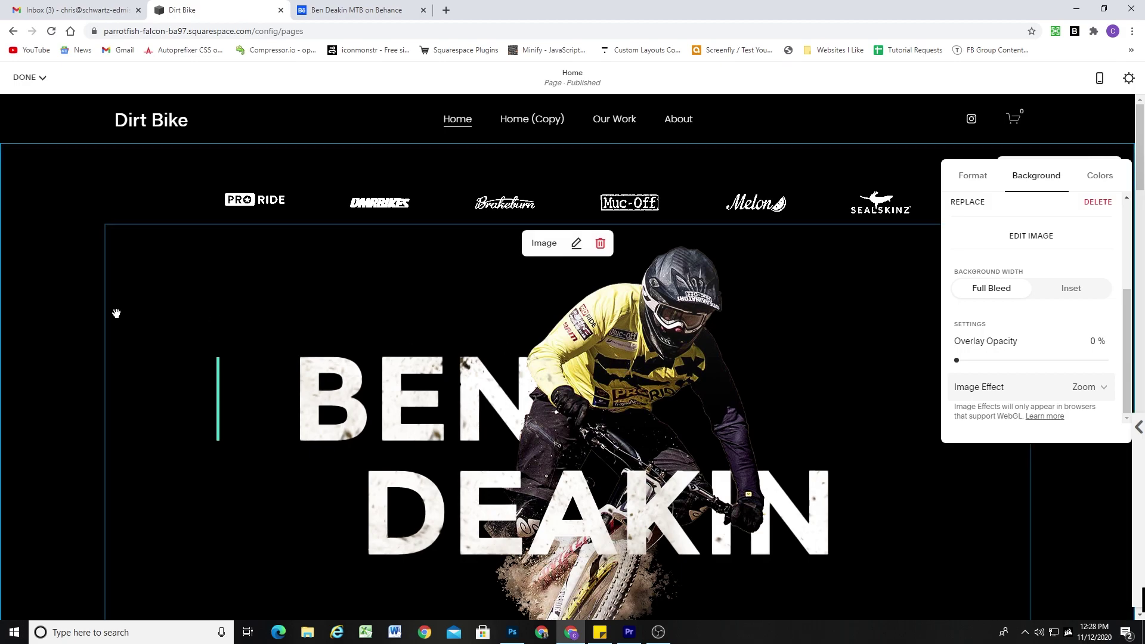
Finish editing and save the home page changes
click(64, 294)
click(30, 78)
click(30, 101)
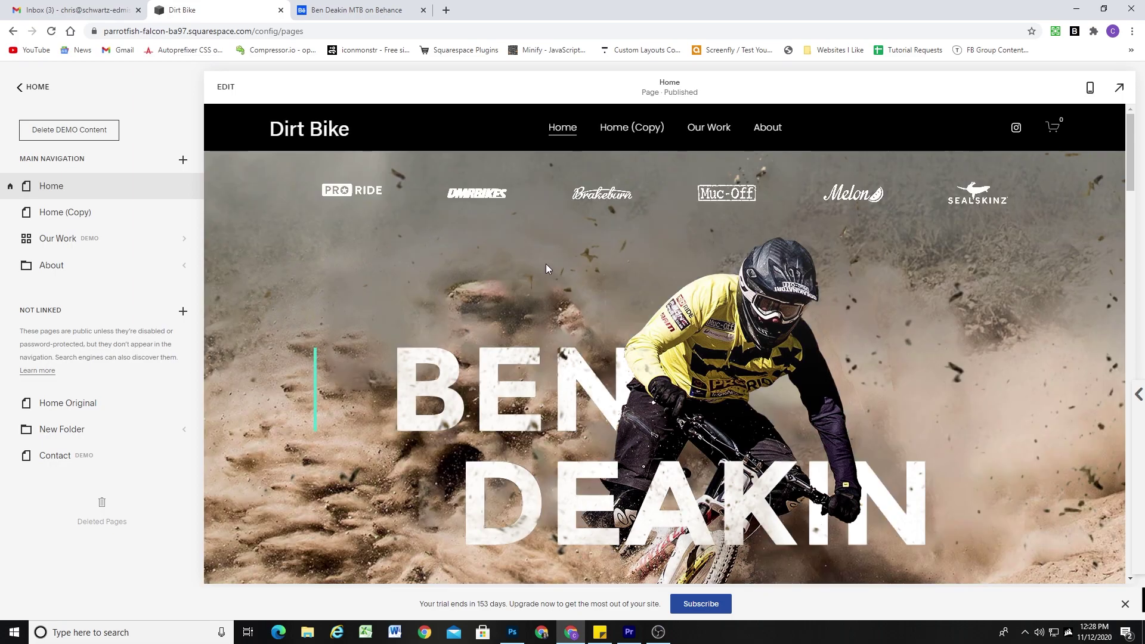
Scroll the saved home page preview to watch the zooming dirt background
scroll(601, 266, down, 3)
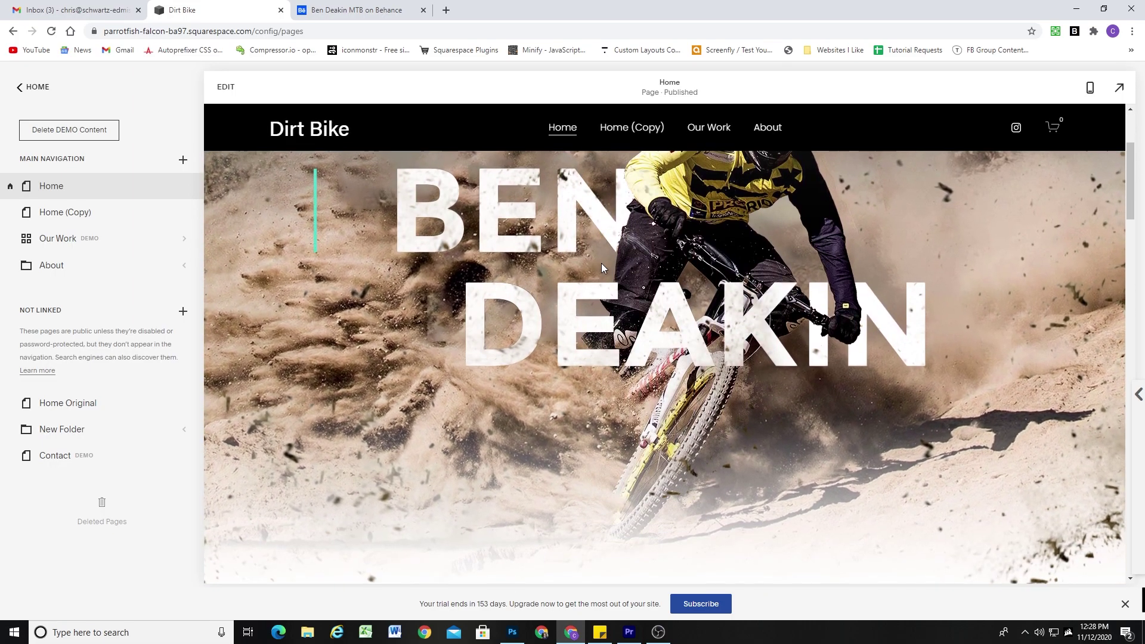
scroll(601, 264, down, 5)
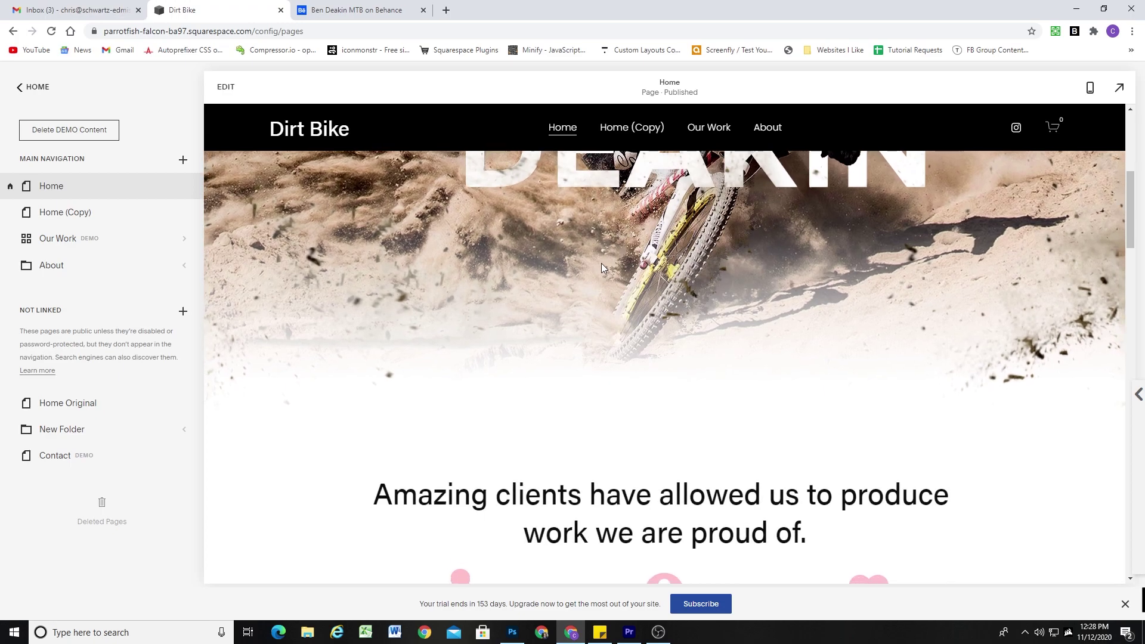
scroll(601, 263, up, 5)
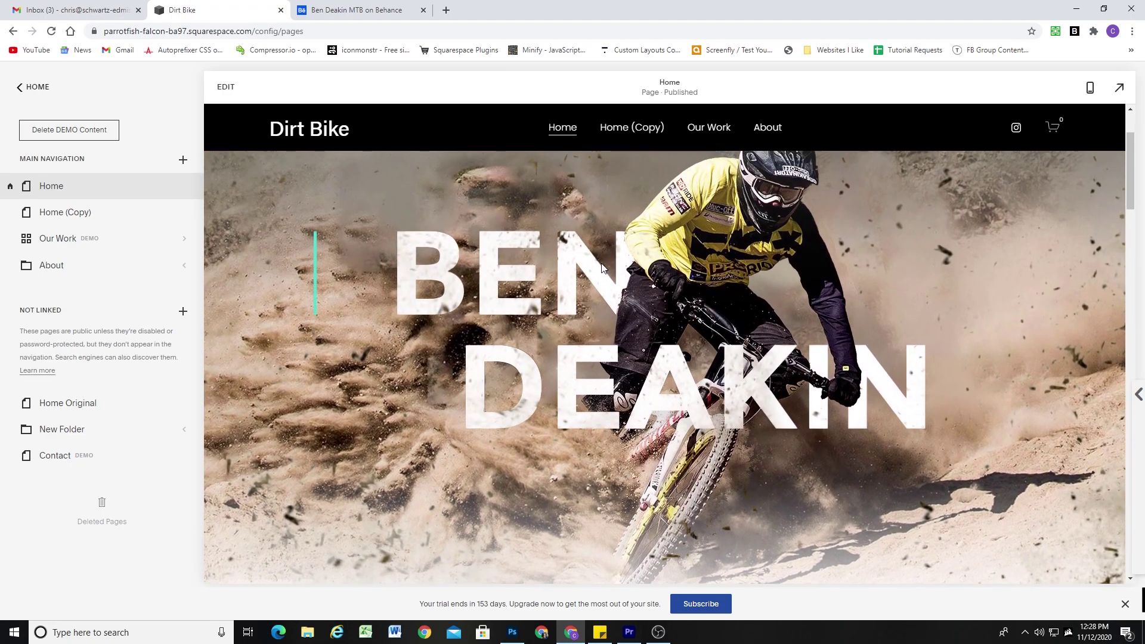
scroll(601, 267, up, 2)
scroll(601, 268, down, 3)
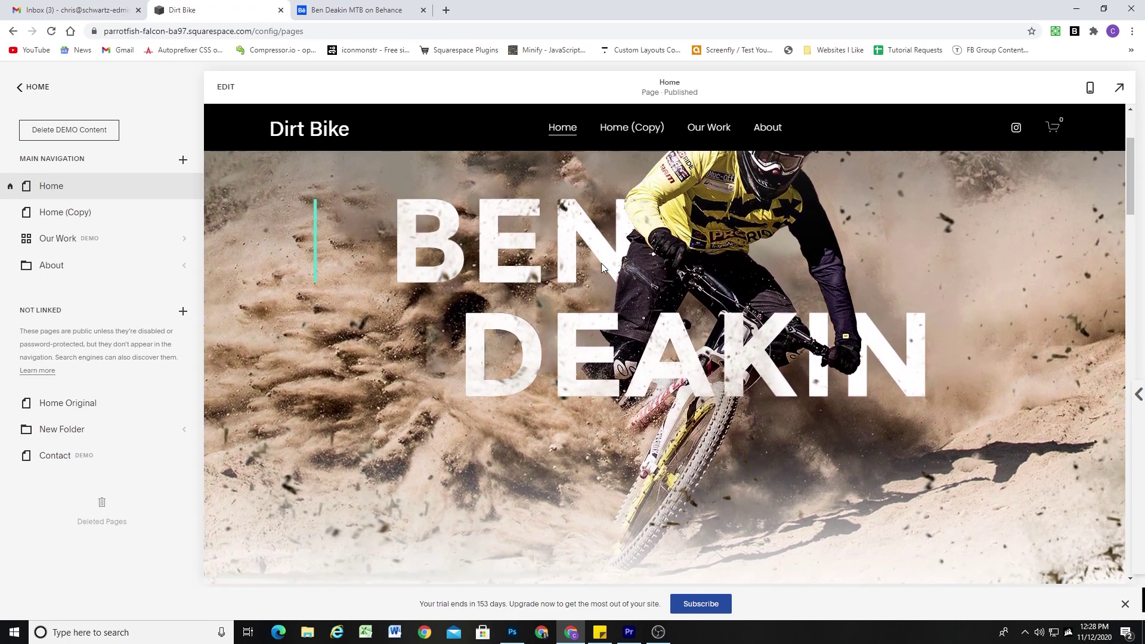
scroll(602, 263, down, 6)
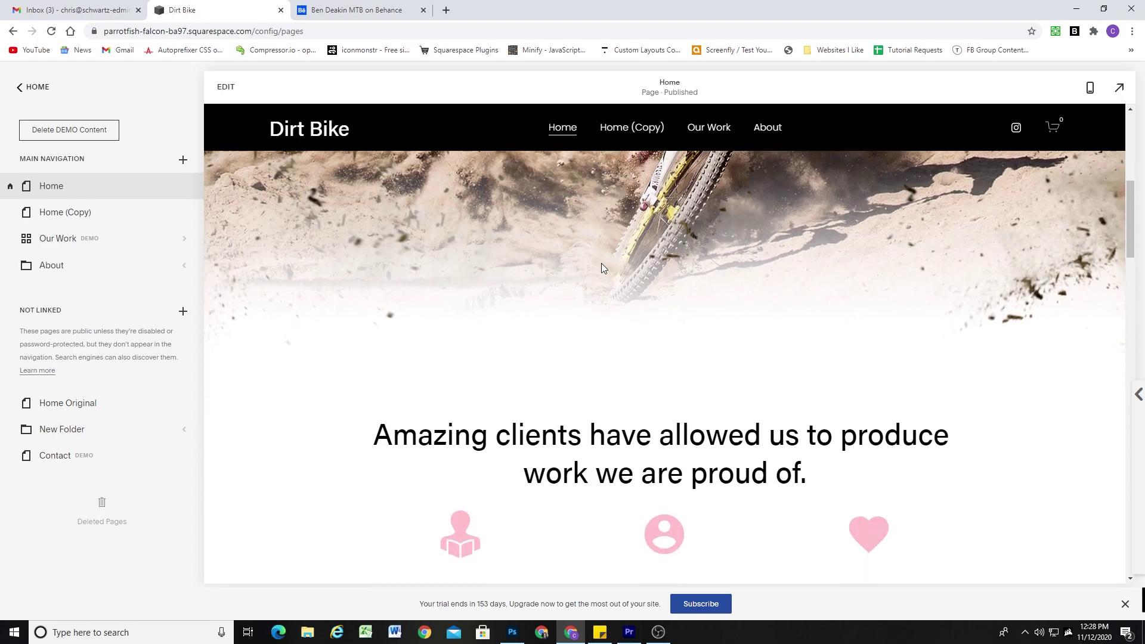
scroll(601, 263, down, 1)
scroll(601, 263, up, 10)
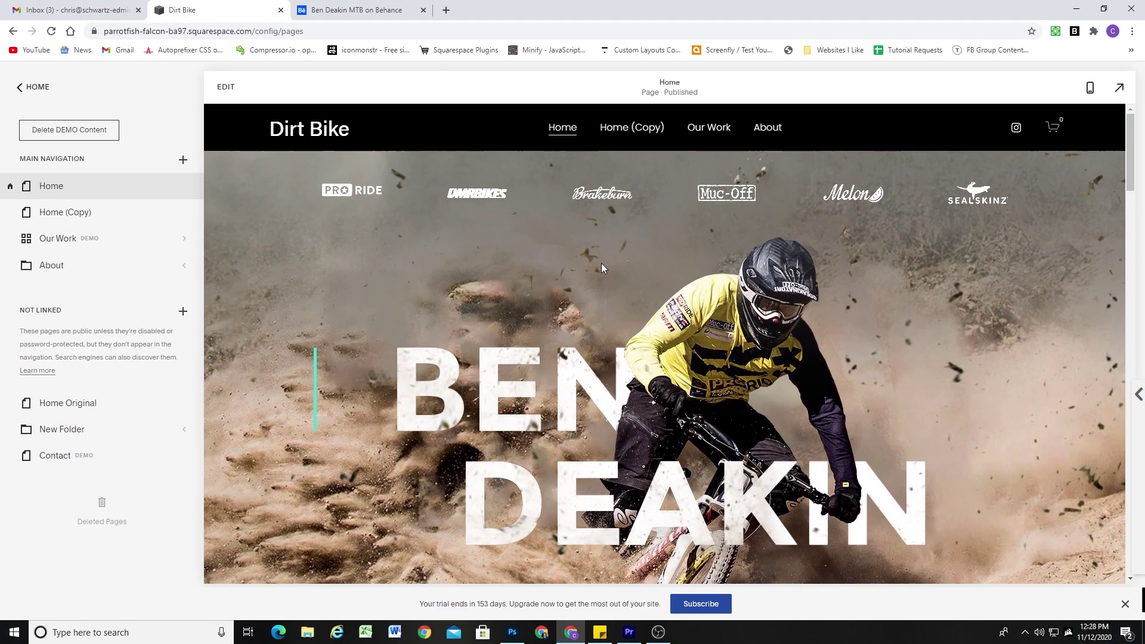
View the site full-width and scroll the hero to check the Zoom effect
click(1119, 87)
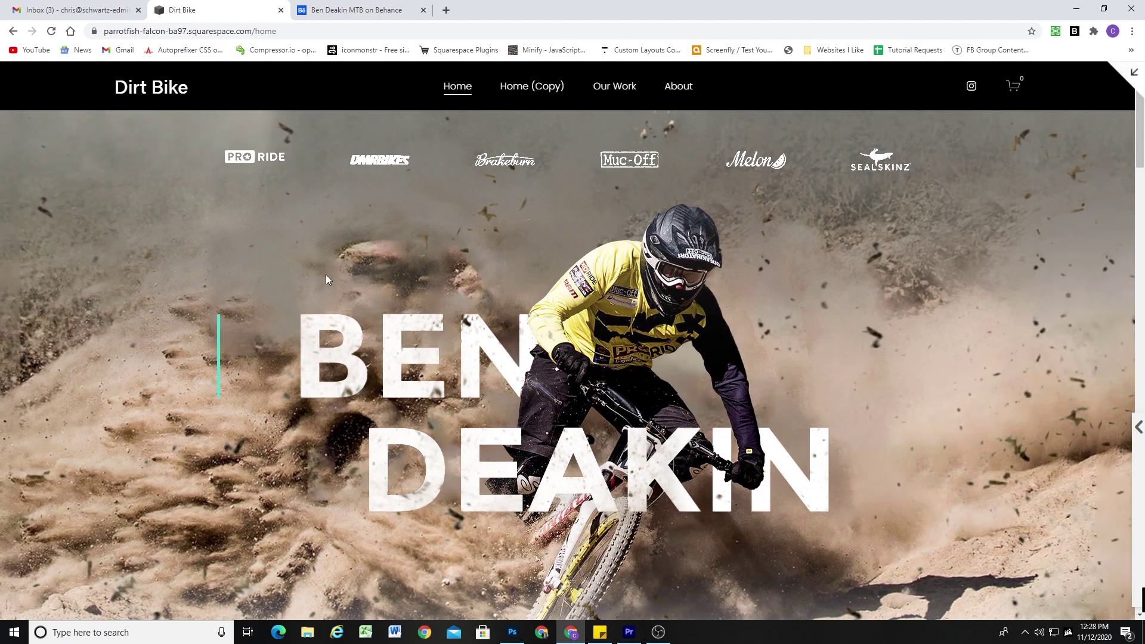
scroll(263, 258, down, 5)
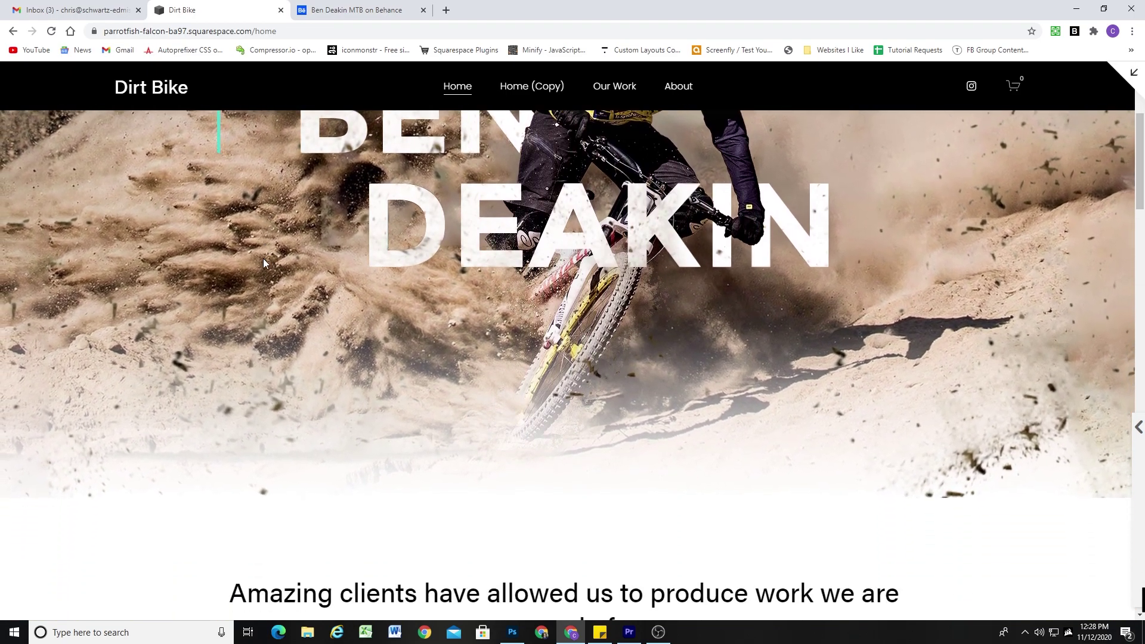
scroll(265, 263, down, 2)
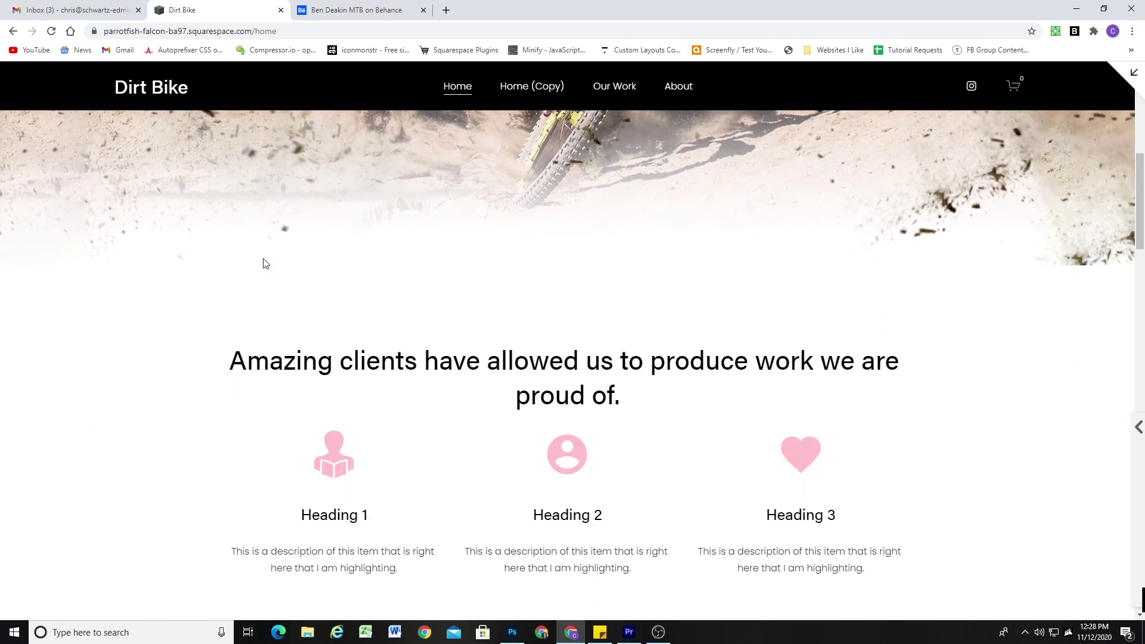
scroll(273, 277, up, 1)
scroll(271, 276, up, 6)
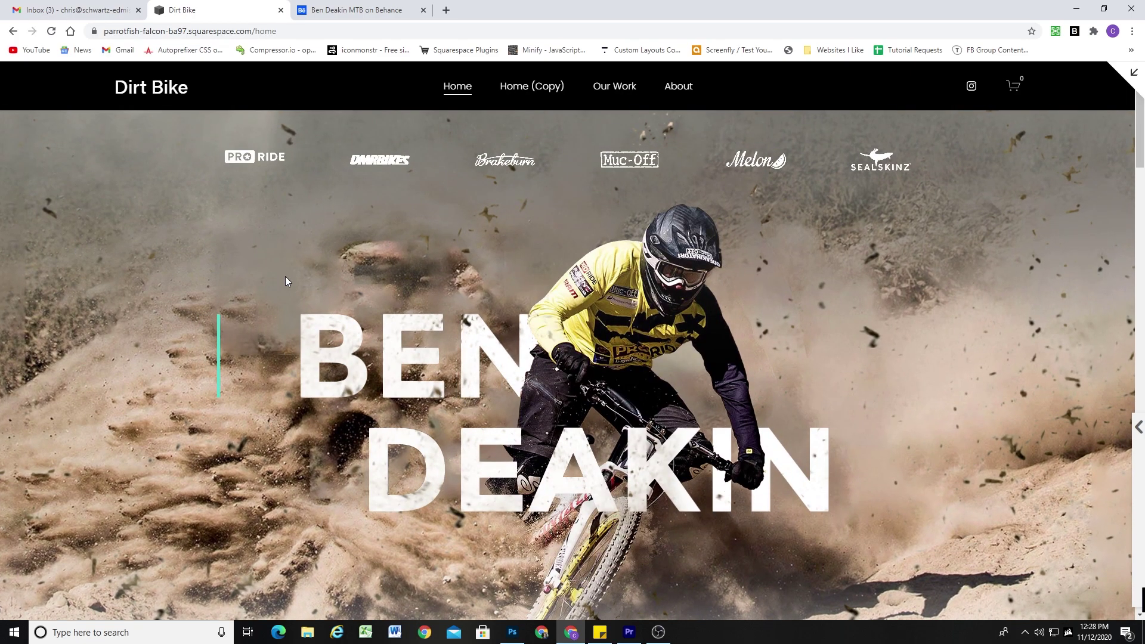
scroll(160, 270, down, 4)
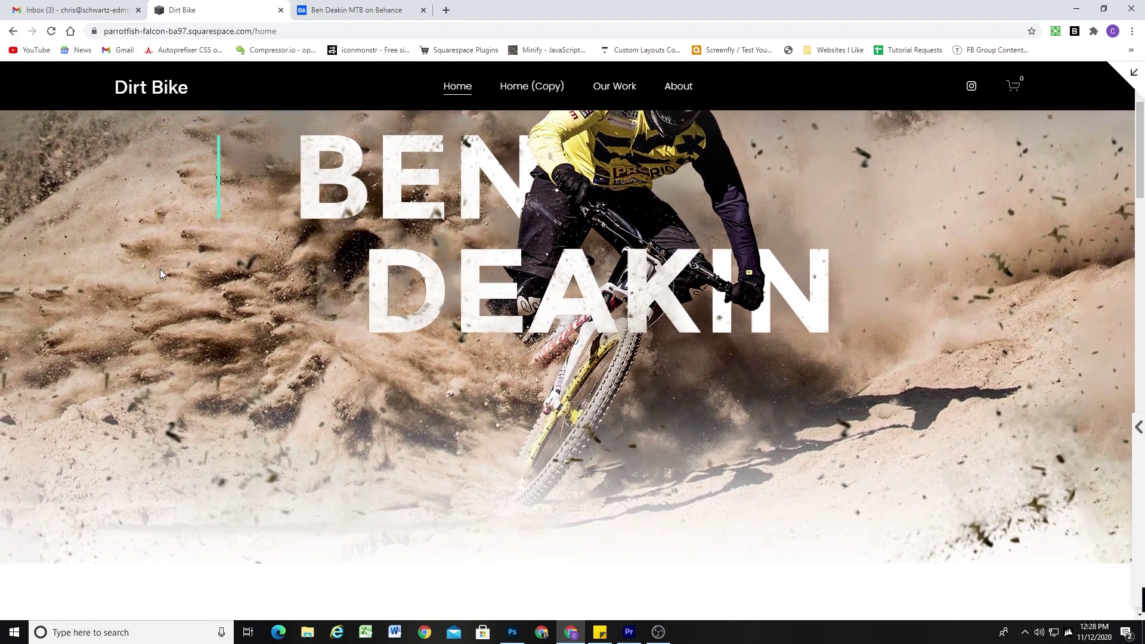
scroll(160, 270, down, 3)
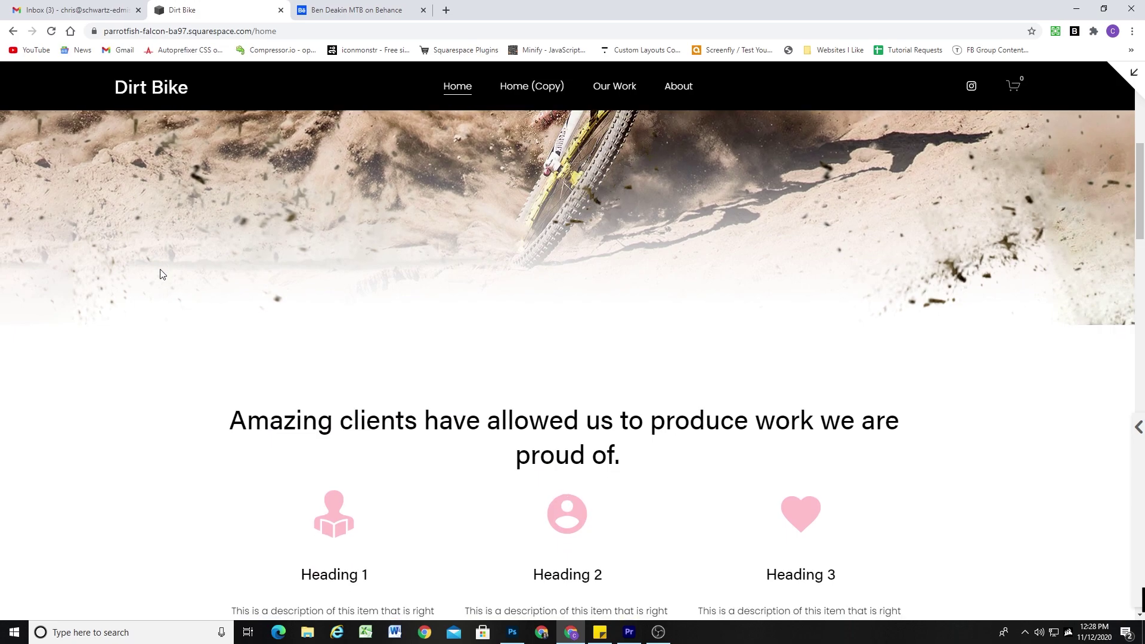
scroll(324, 299, up, 2)
scroll(324, 299, up, 4)
key(ctrl+Tab)
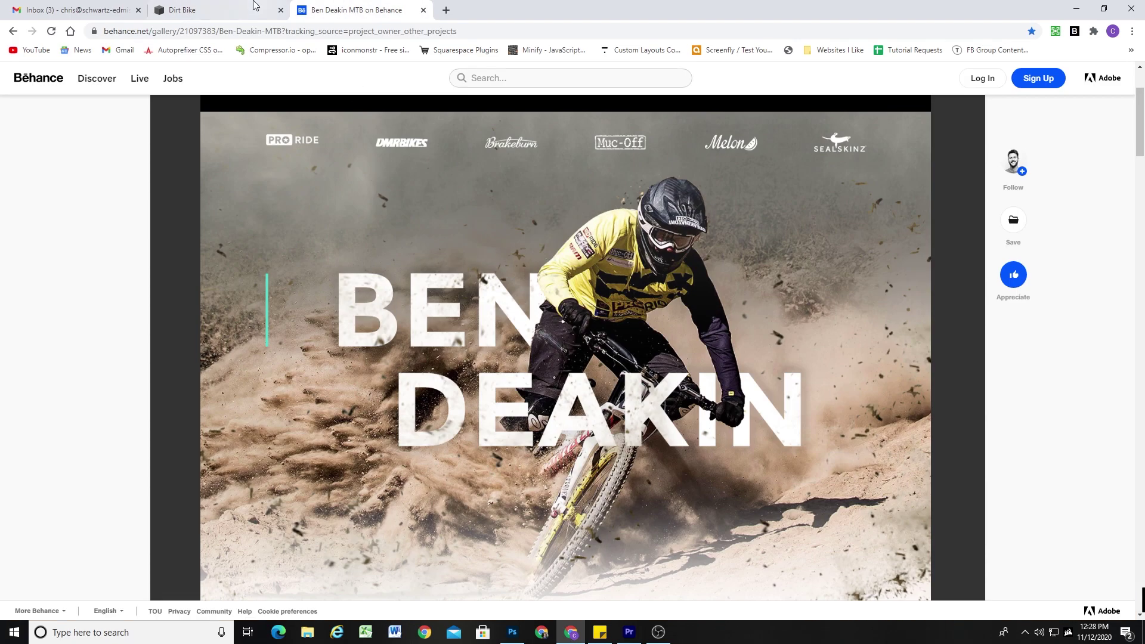
click(235, 12)
scroll(586, 245, down, 4)
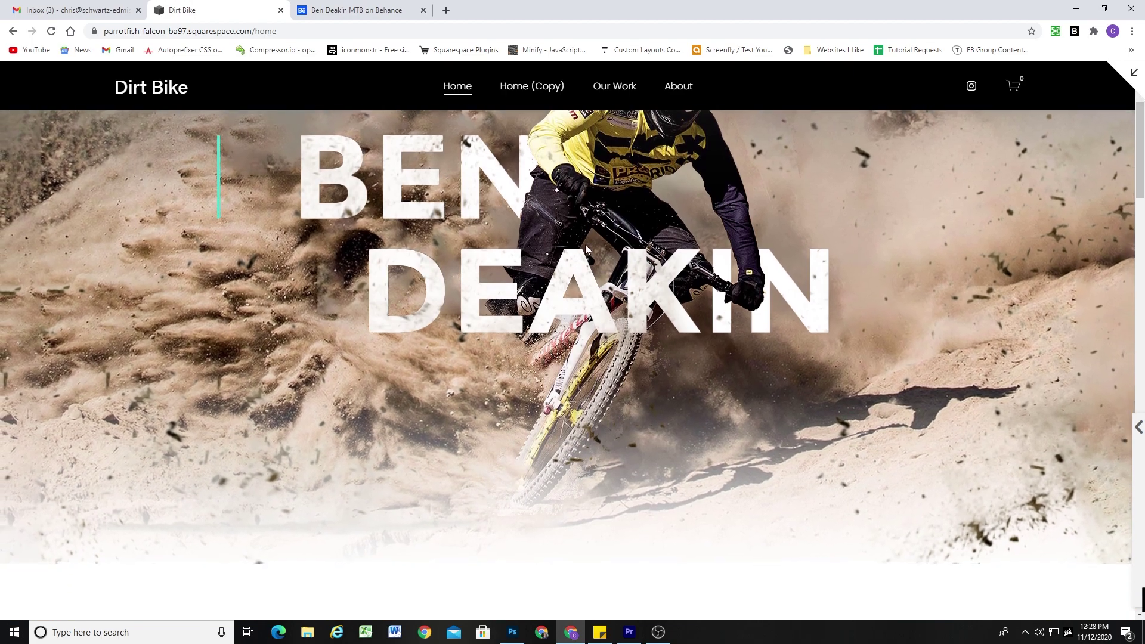
scroll(349, 273, down, 4)
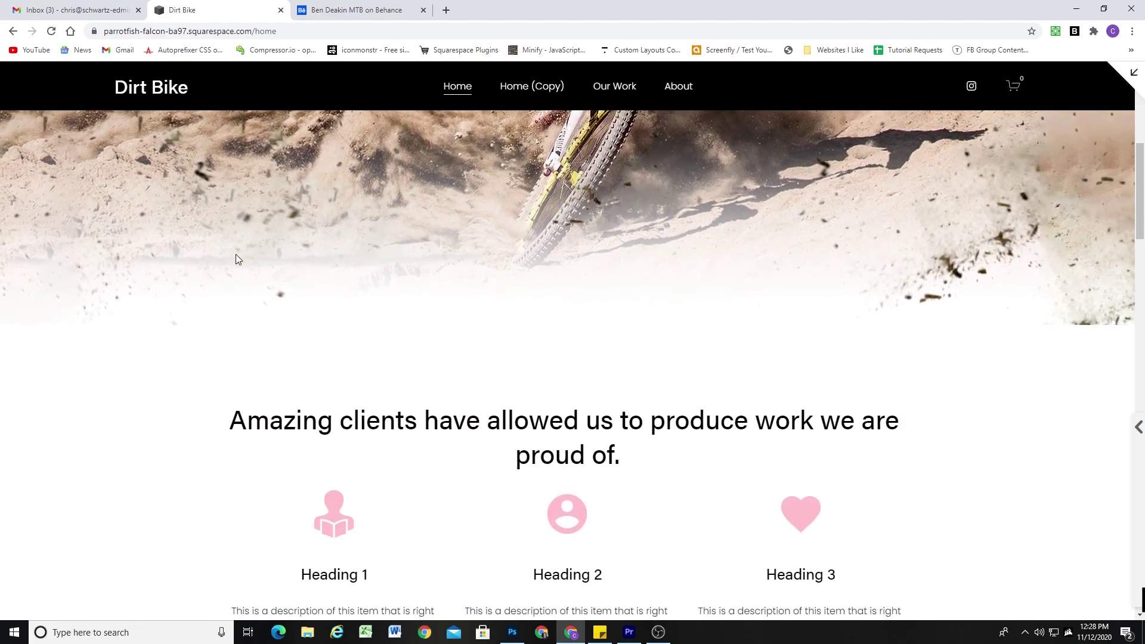
scroll(223, 262, up, 8)
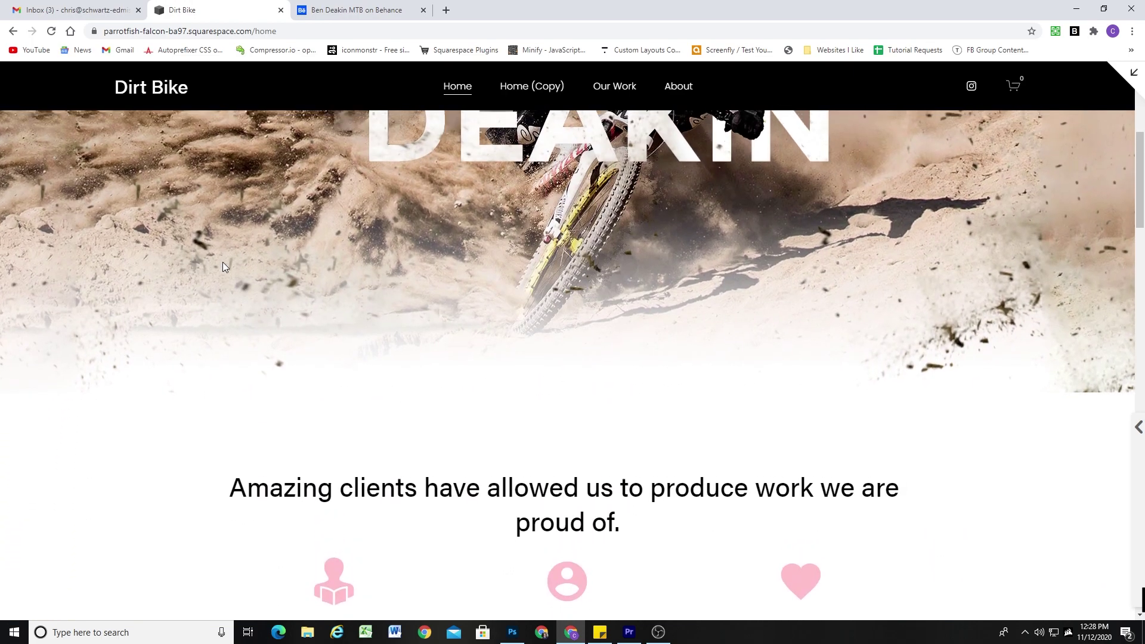